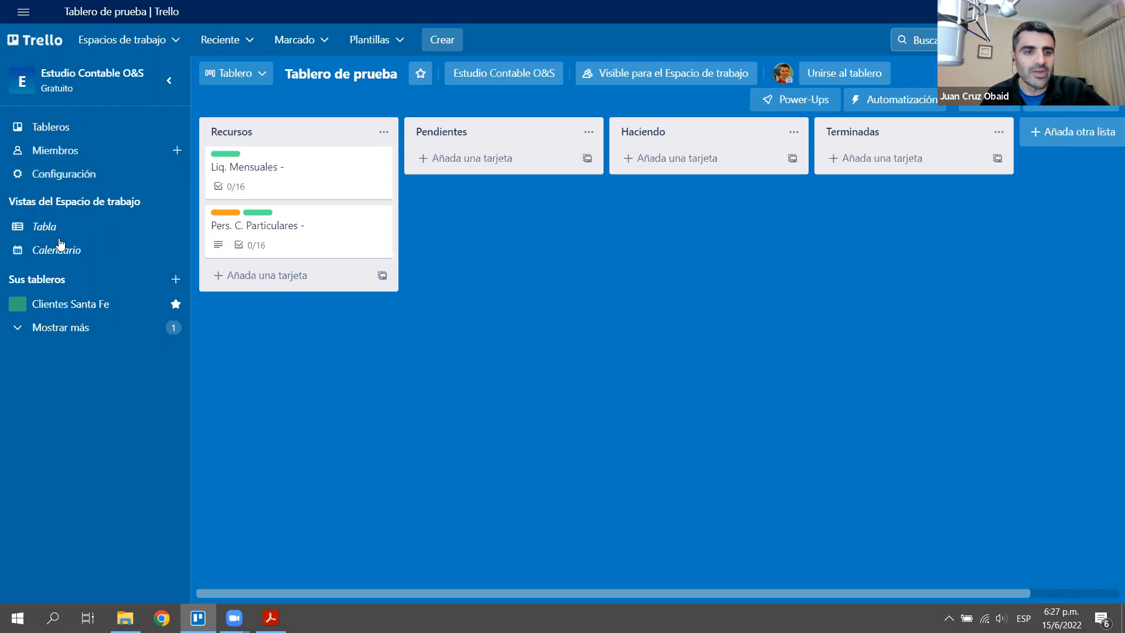
- Collapse the workspace sidebar, then trial-move Liq. Mensuales to Pendientes and back to Recursos
{"action": "left_click", "coordinate": [169, 82]}
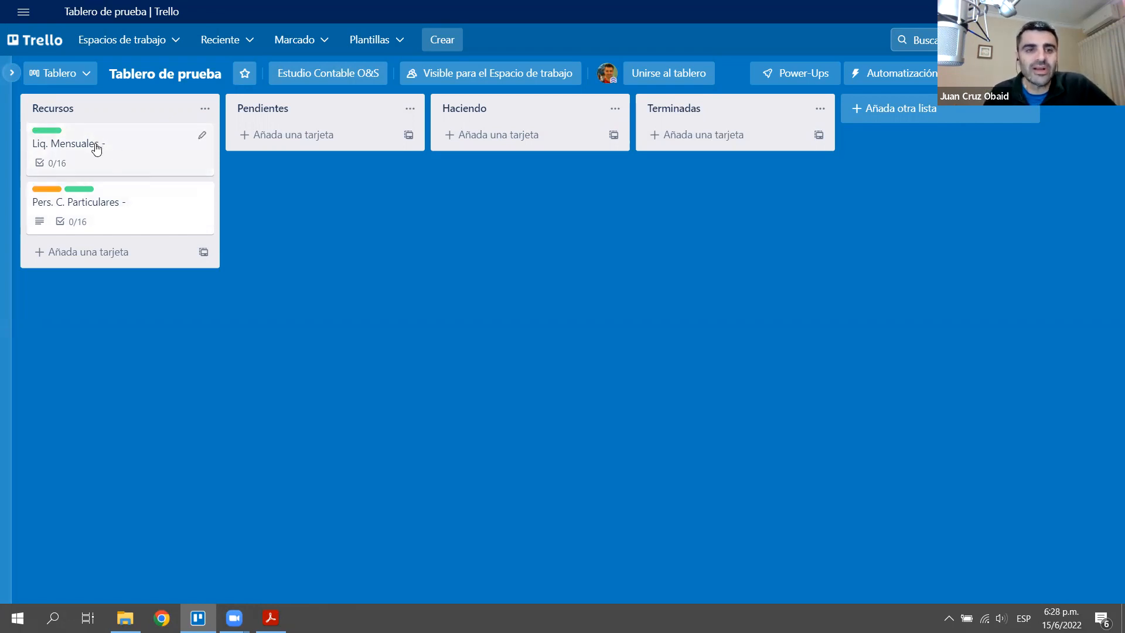
{"action": "left_click_drag", "start_coordinate": [97, 149], "coordinate": [269, 157]}
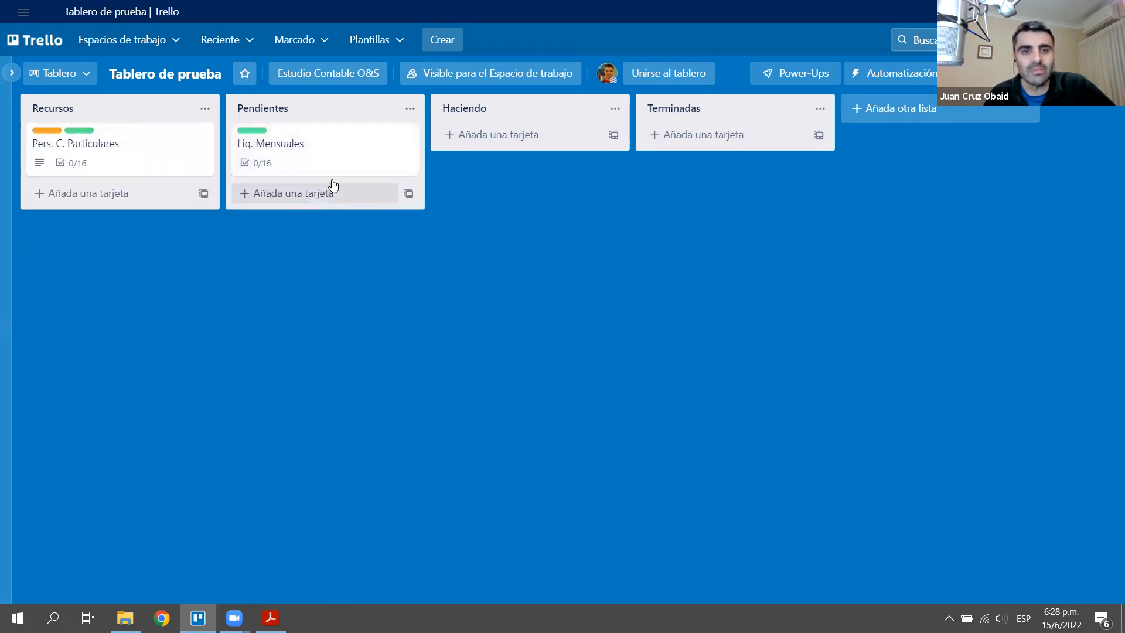
{"action": "left_click_drag", "start_coordinate": [406, 141], "coordinate": [133, 165]}
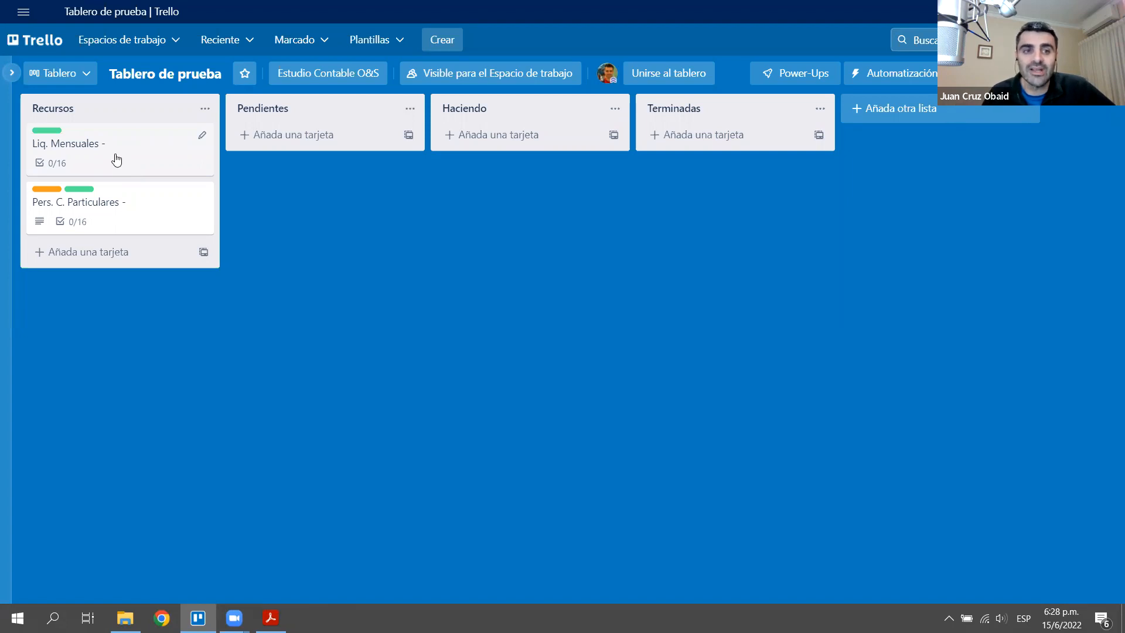
- Tick descargar comprobantes in Liq. Mensuales' first client checklist and close the card, now 1/16
{"action": "left_click", "coordinate": [117, 158]}
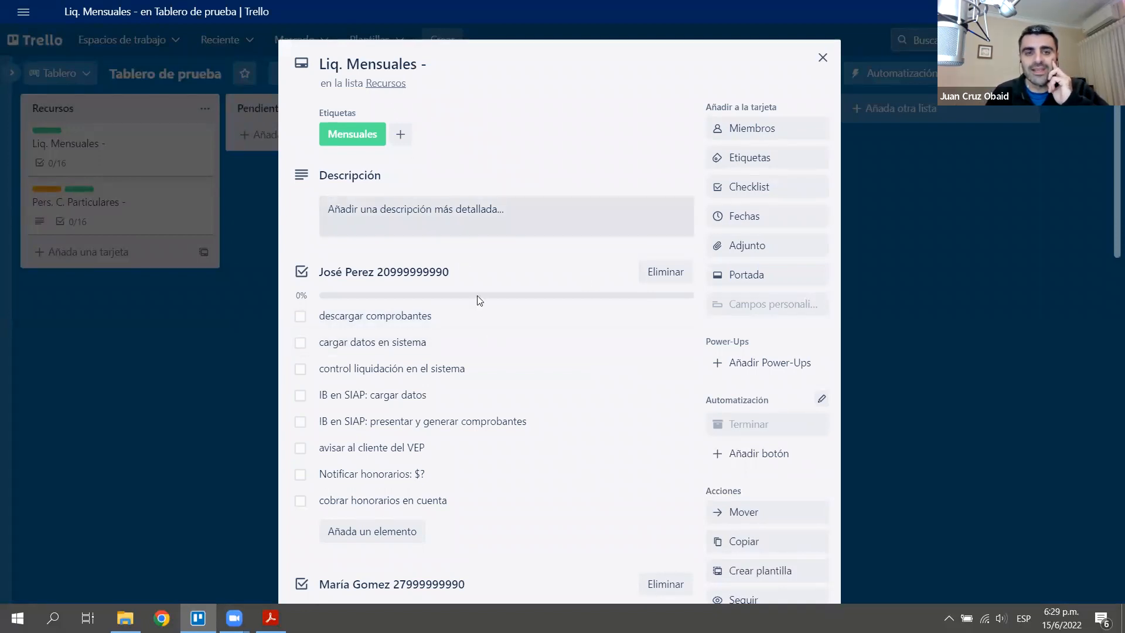
{"action": "scroll", "coordinate": [495, 346], "scroll_direction": "down", "scroll_amount": 1}
{"action": "scroll", "coordinate": [389, 204], "scroll_direction": "down", "scroll_amount": 1}
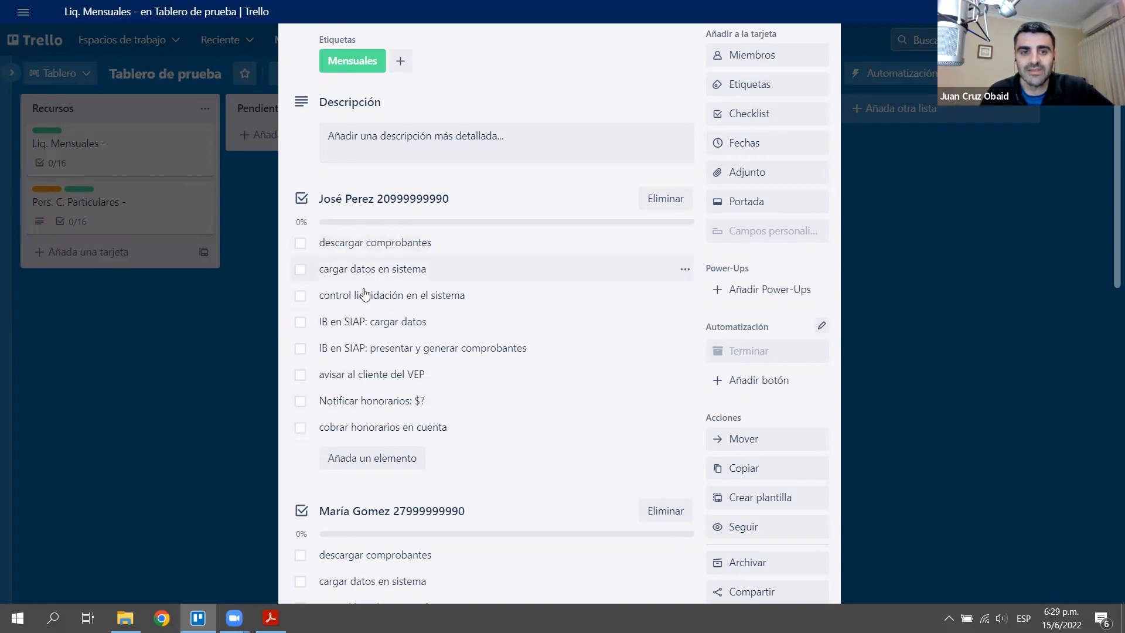
{"action": "scroll", "coordinate": [344, 415], "scroll_direction": "down", "scroll_amount": 1}
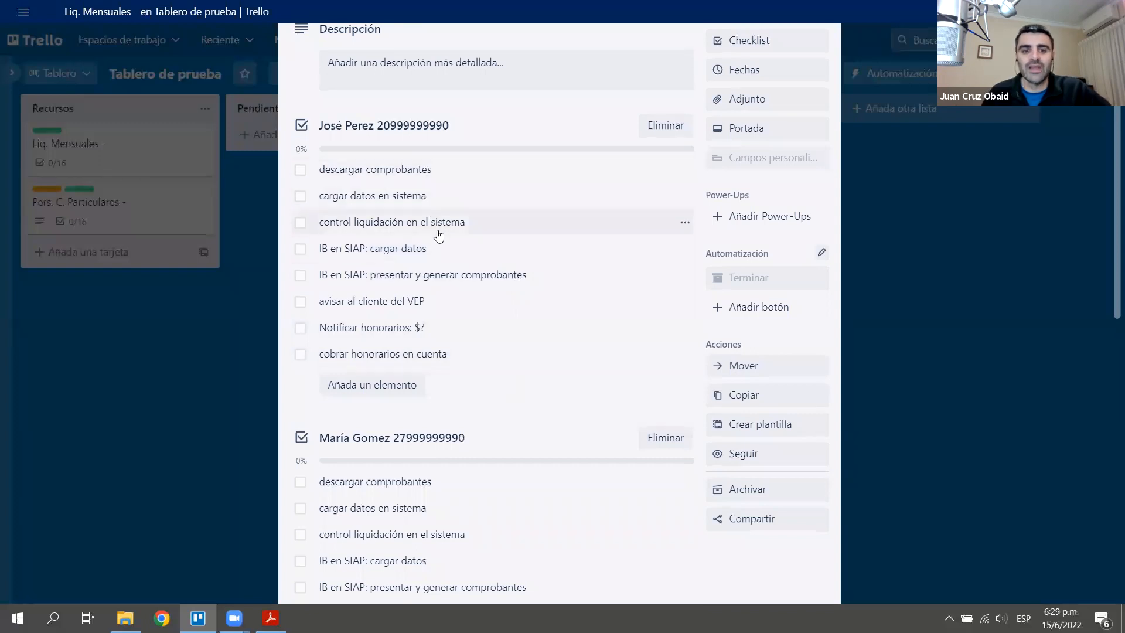
{"action": "scroll", "coordinate": [433, 264], "scroll_direction": "down", "scroll_amount": 2}
{"action": "scroll", "coordinate": [425, 307], "scroll_direction": "down", "scroll_amount": 2}
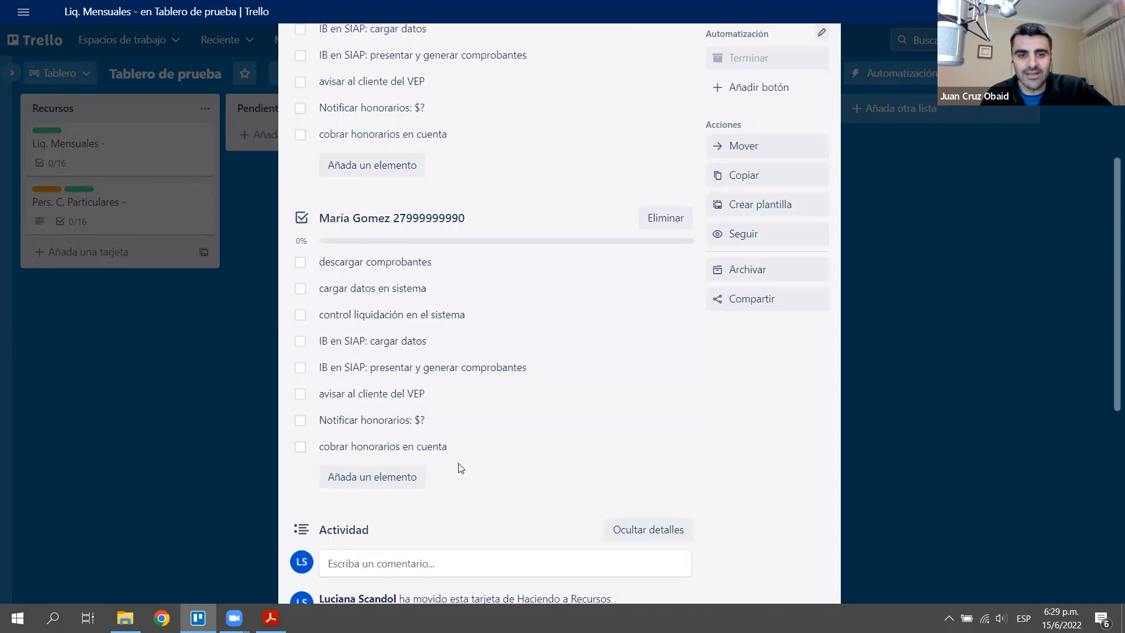
{"action": "scroll", "coordinate": [524, 383], "scroll_direction": "up", "scroll_amount": 5}
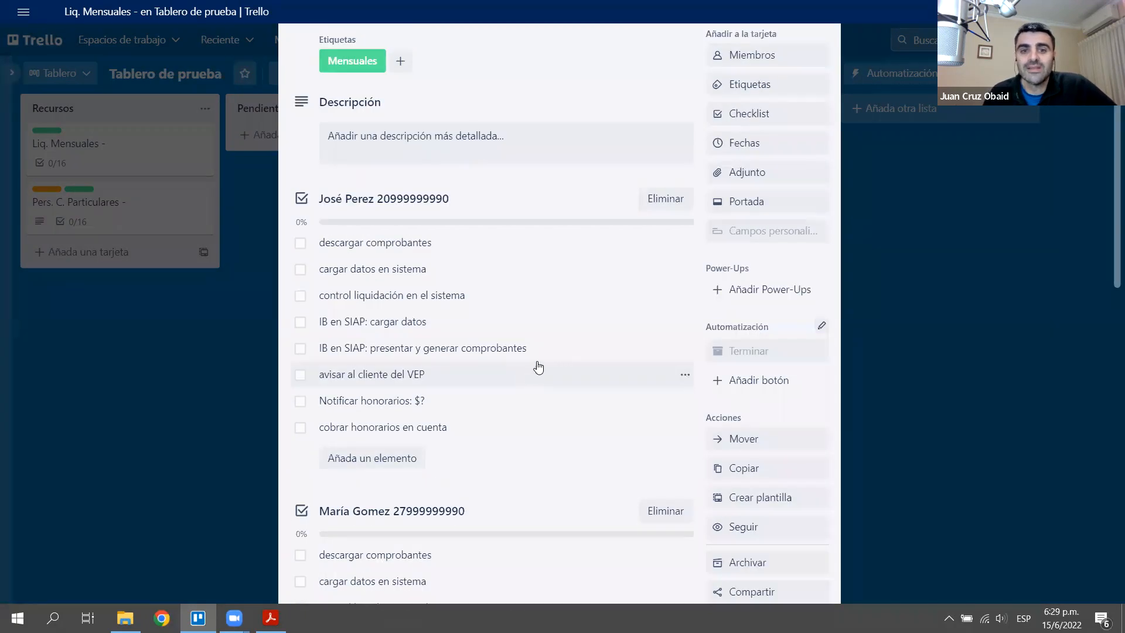
{"action": "left_click", "coordinate": [301, 250]}
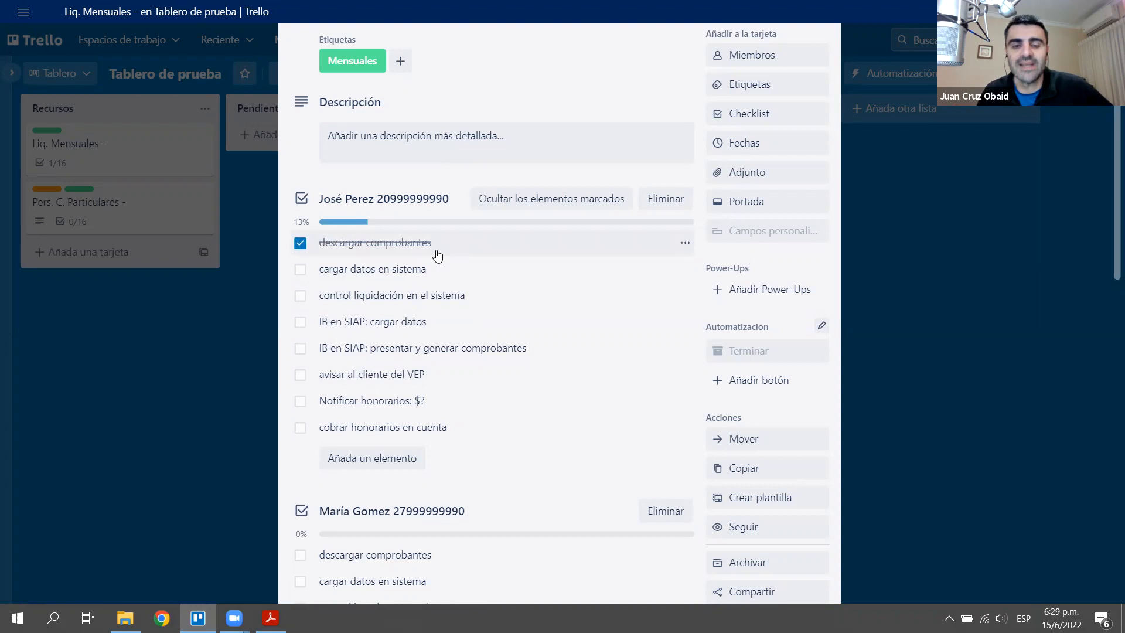
{"action": "scroll", "coordinate": [530, 296], "scroll_direction": "up", "scroll_amount": 2}
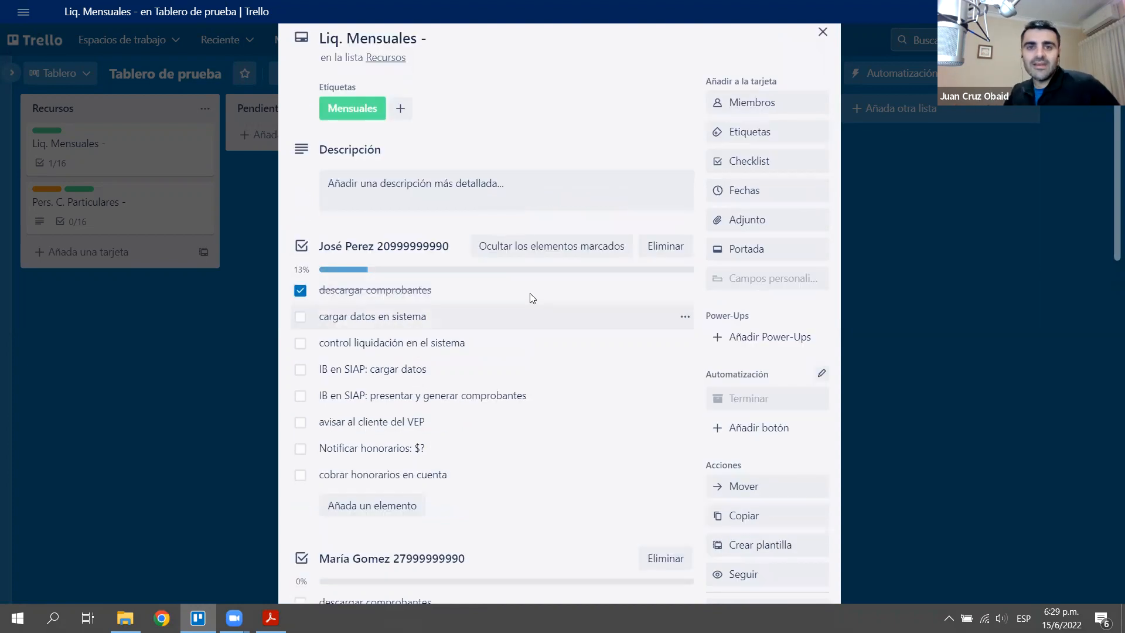
{"action": "scroll", "coordinate": [531, 295], "scroll_direction": "down", "scroll_amount": 2}
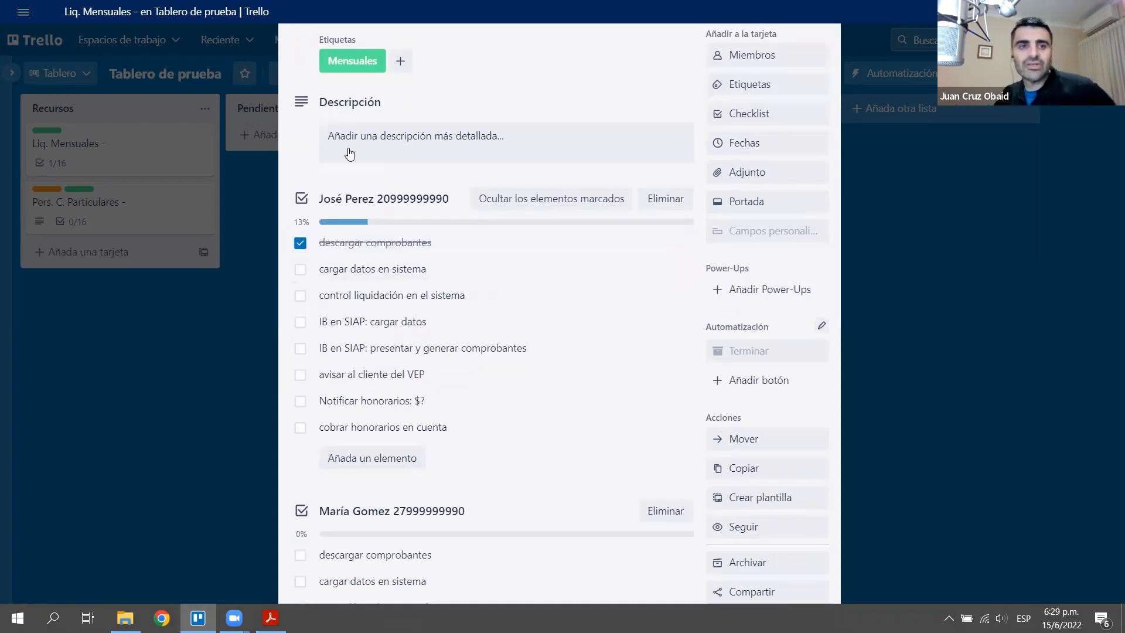
{"action": "scroll", "coordinate": [645, 281], "scroll_direction": "up", "scroll_amount": 2}
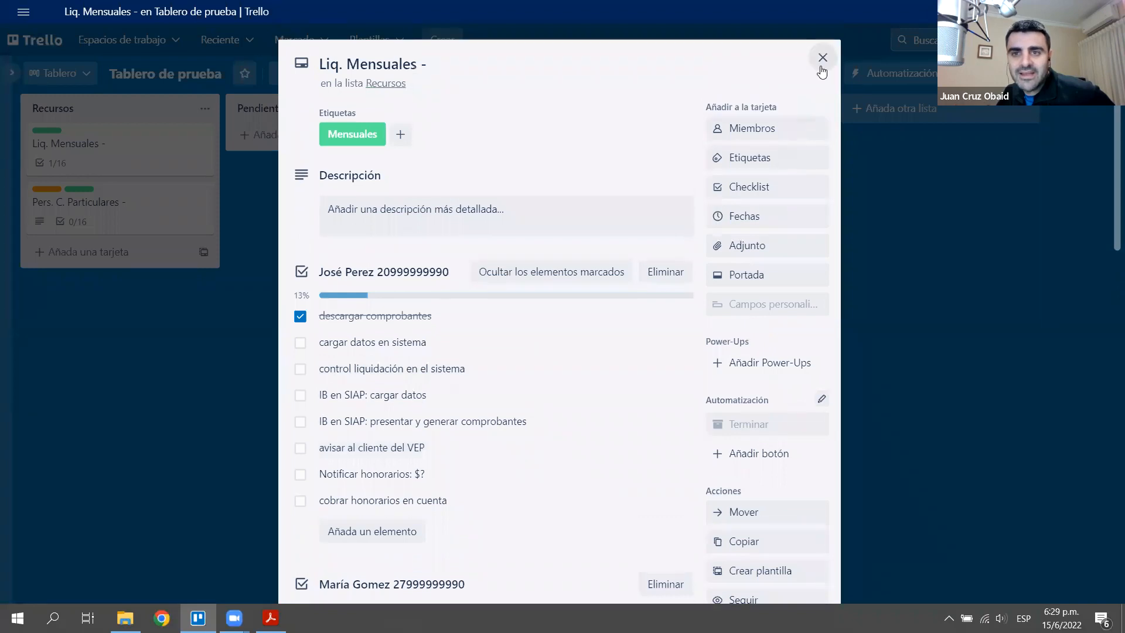
{"action": "left_click", "coordinate": [823, 57]}
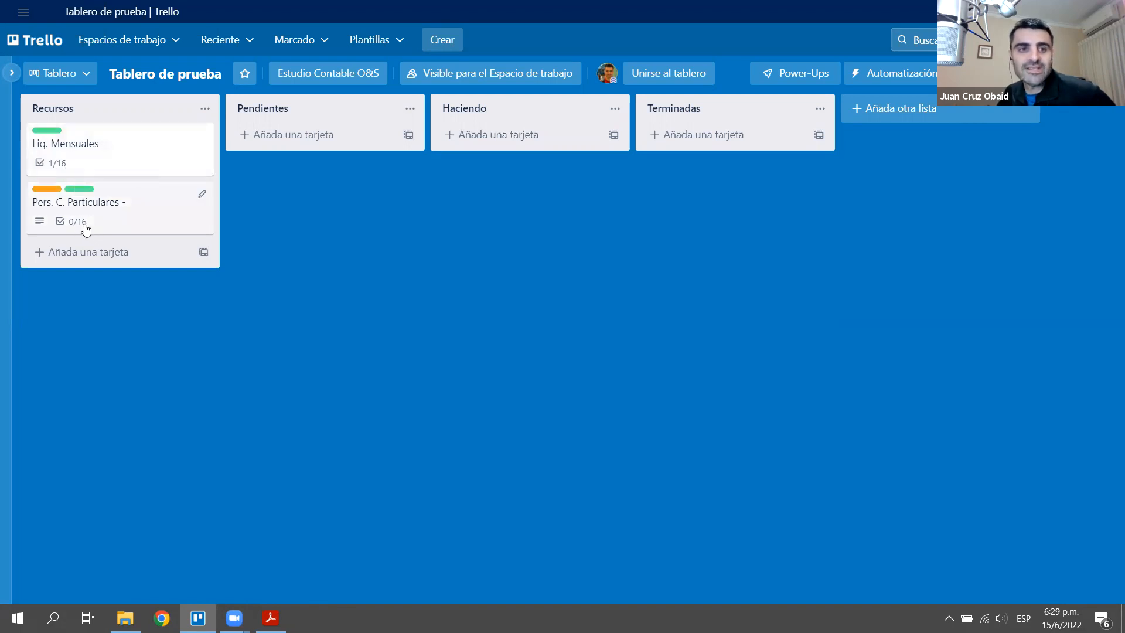
- Reopen Liq. Mensuales and untick descargar comprobantes, returning the checklists to 0/16
{"action": "left_click", "coordinate": [178, 169]}
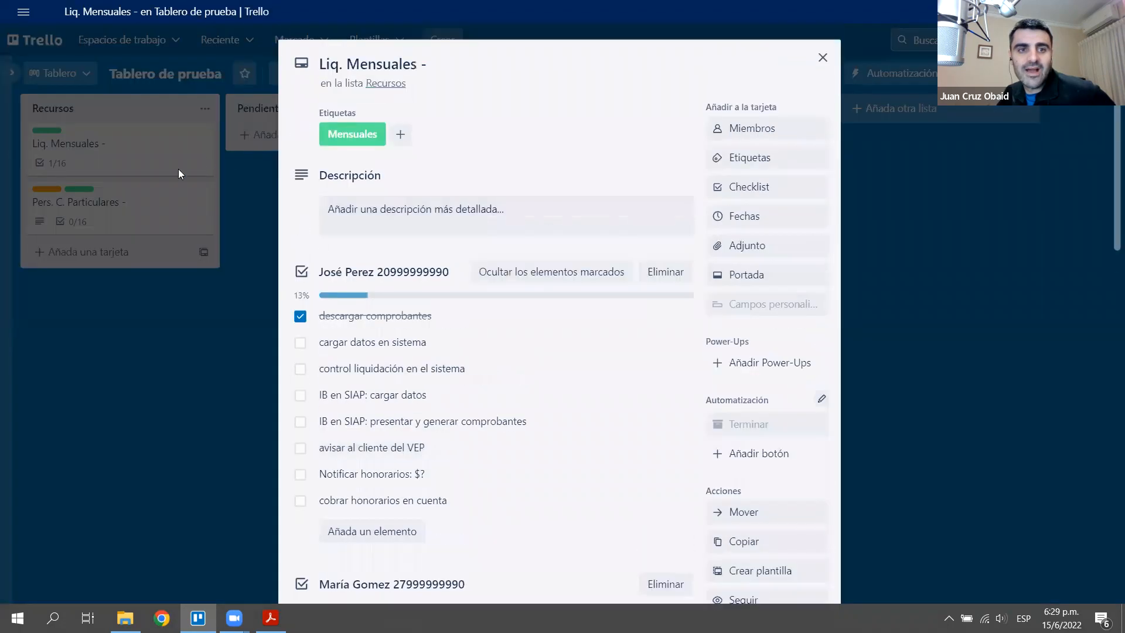
{"action": "left_click", "coordinate": [300, 316]}
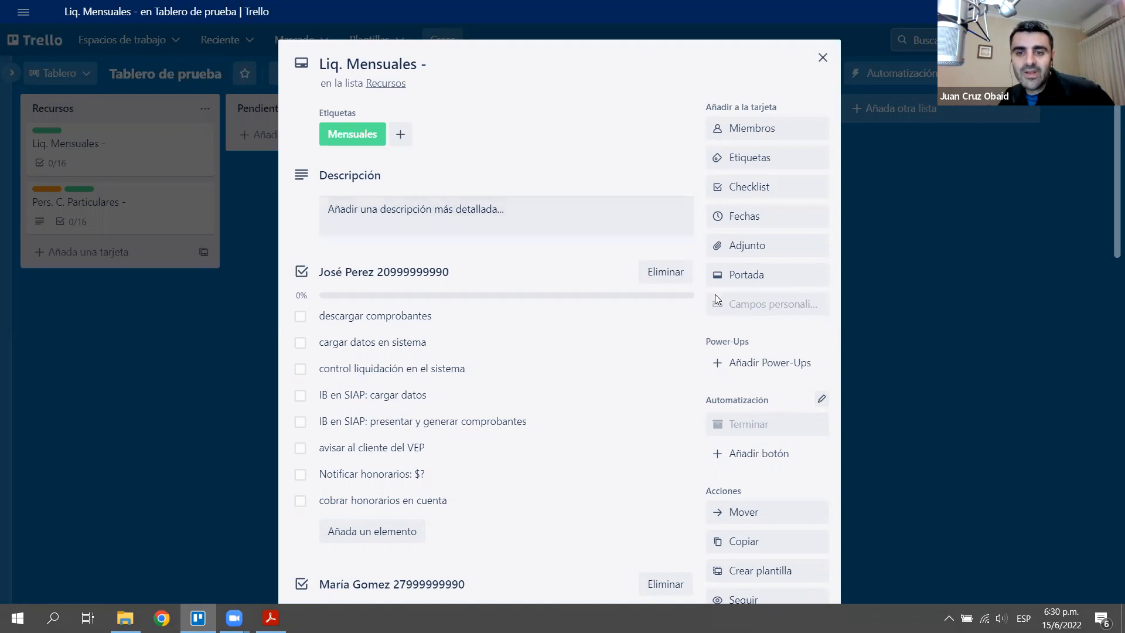
{"action": "scroll", "coordinate": [632, 340], "scroll_direction": "down", "scroll_amount": 1}
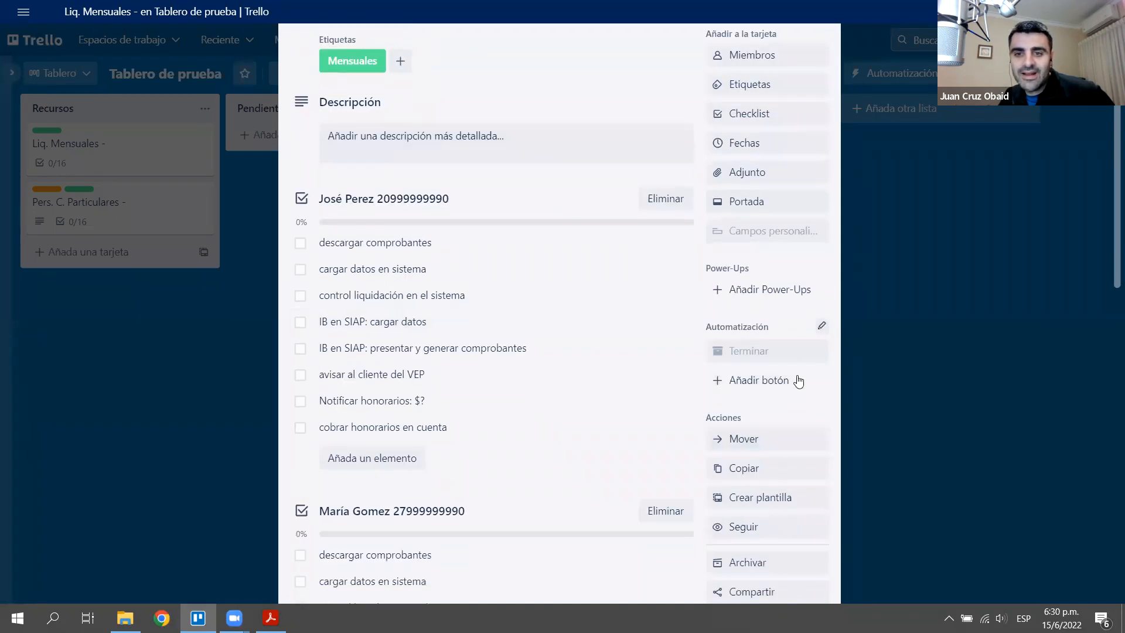
{"action": "scroll", "coordinate": [781, 412], "scroll_direction": "down", "scroll_amount": 2}
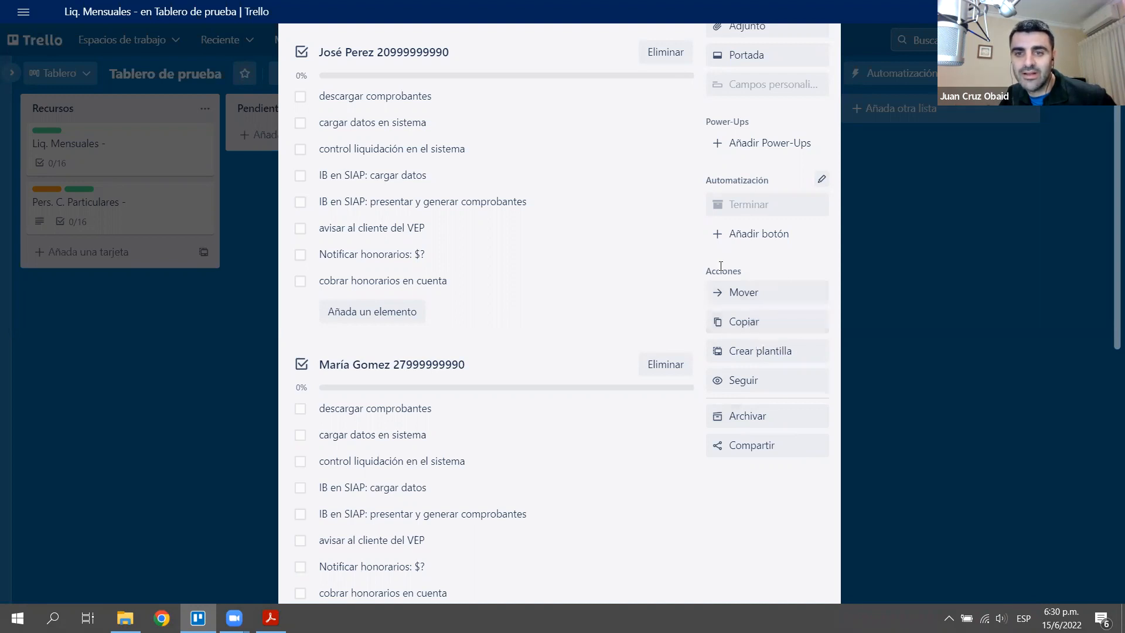
- Copy the card as 'Liq. Mensuales - 05/2022' into Pendientes, then close the original
{"action": "left_click", "coordinate": [744, 322]}
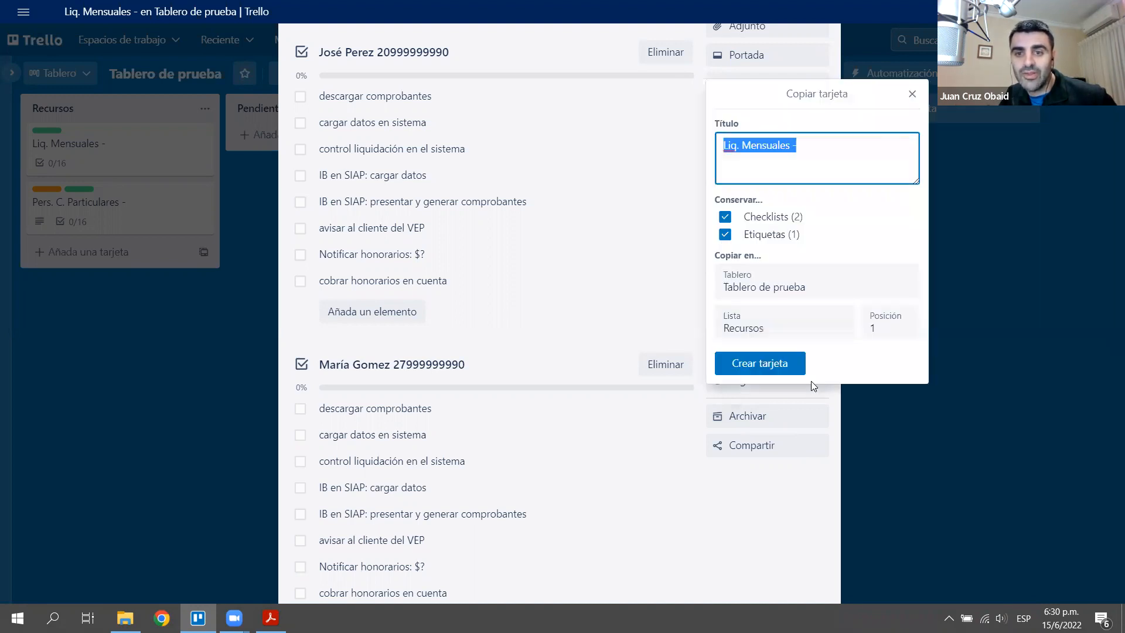
{"action": "left_click", "coordinate": [819, 161]}
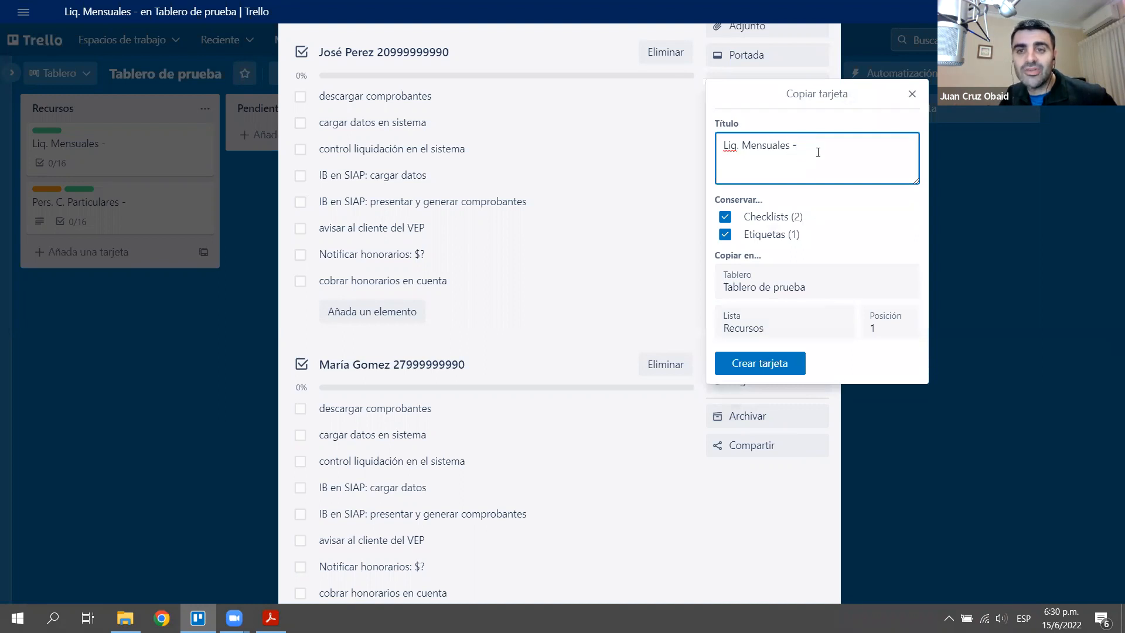
{"action": "type", "text": "0"}
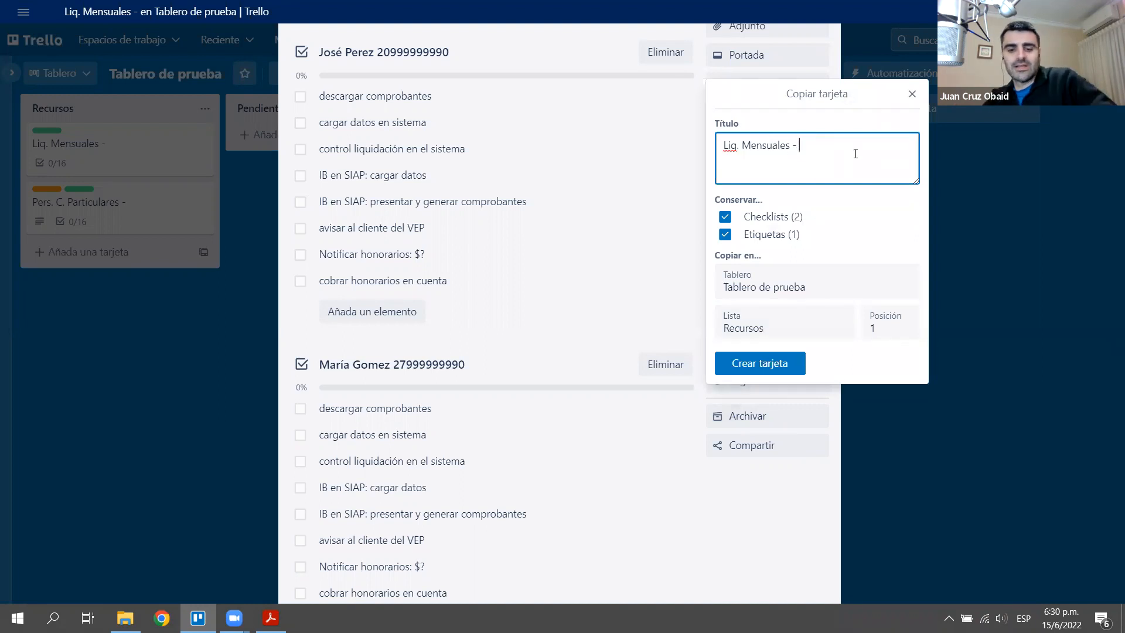
{"action": "type", "text": "5/2022"}
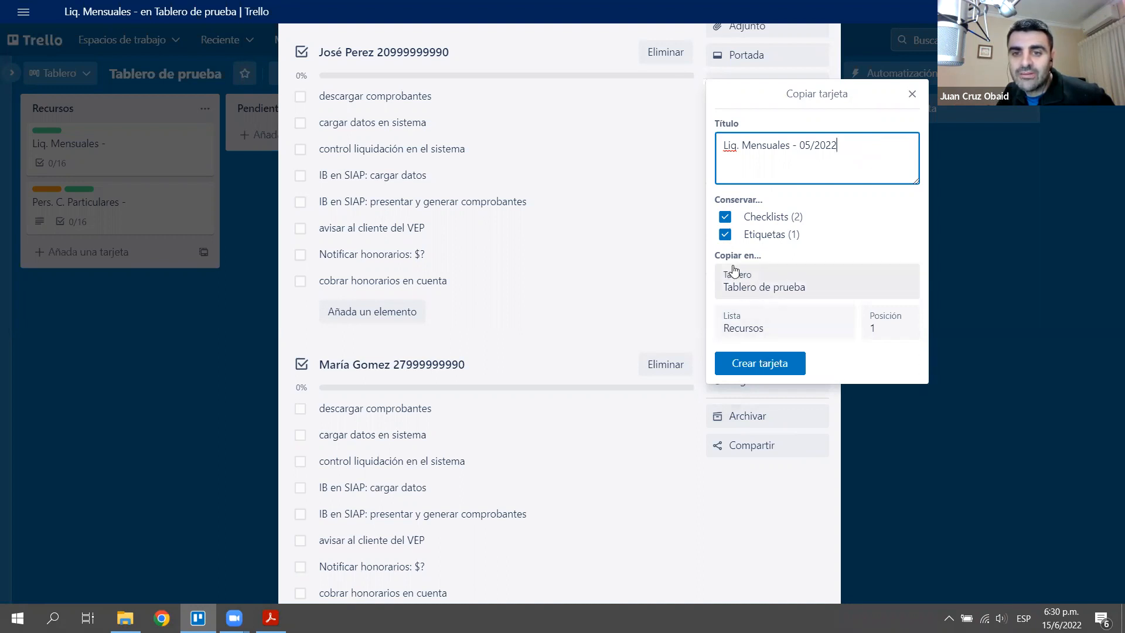
{"action": "left_click", "coordinate": [778, 328]}
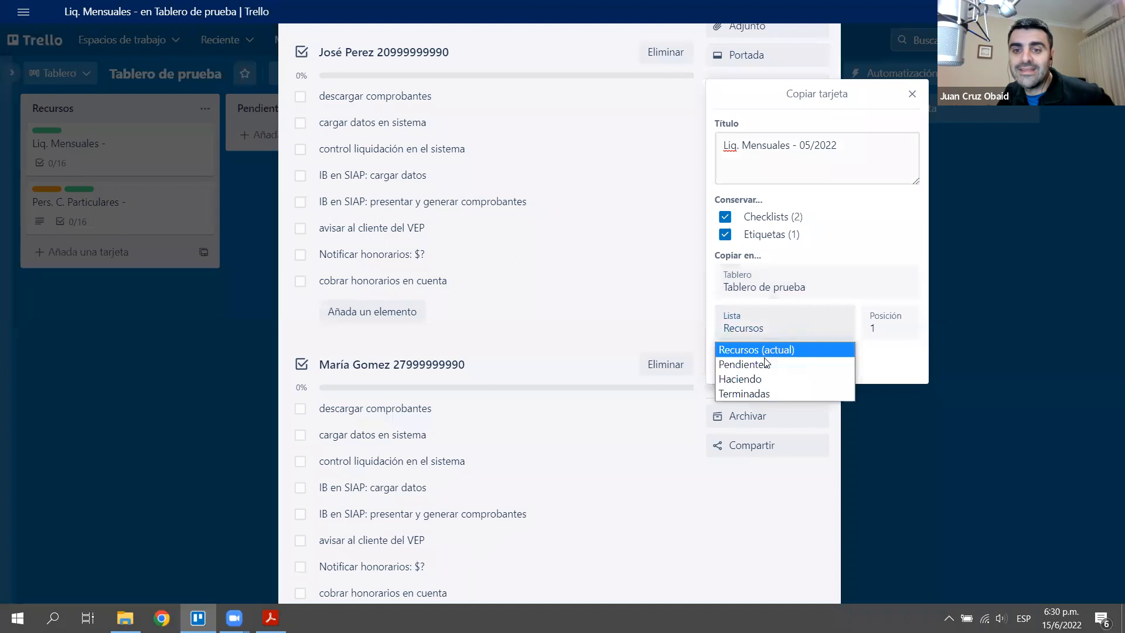
{"action": "left_click", "coordinate": [761, 364]}
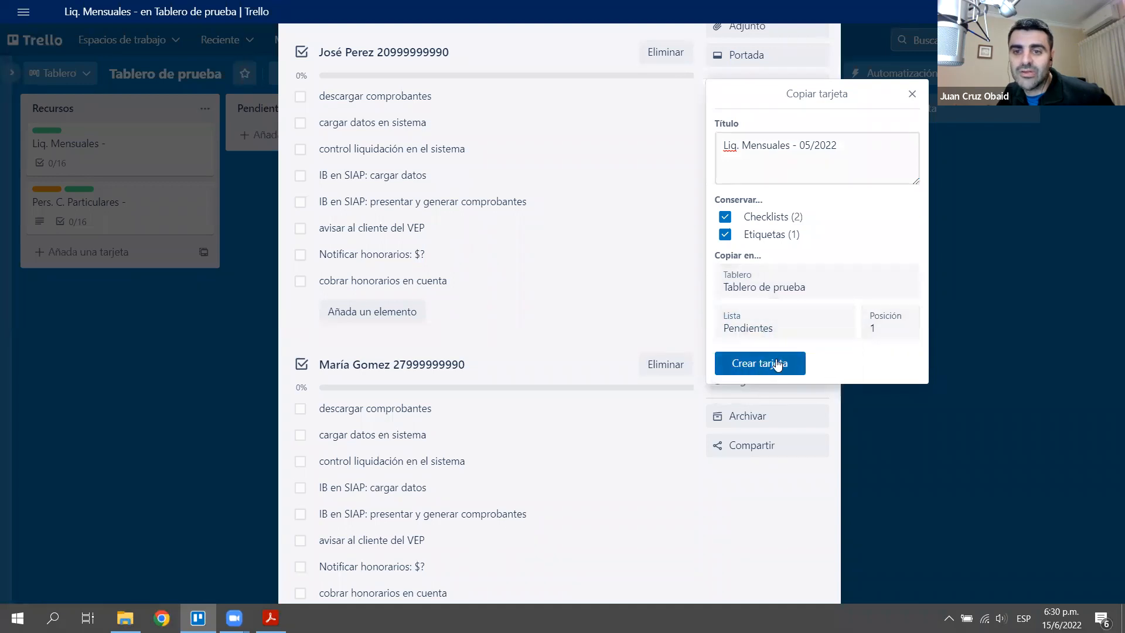
{"action": "left_click", "coordinate": [776, 364]}
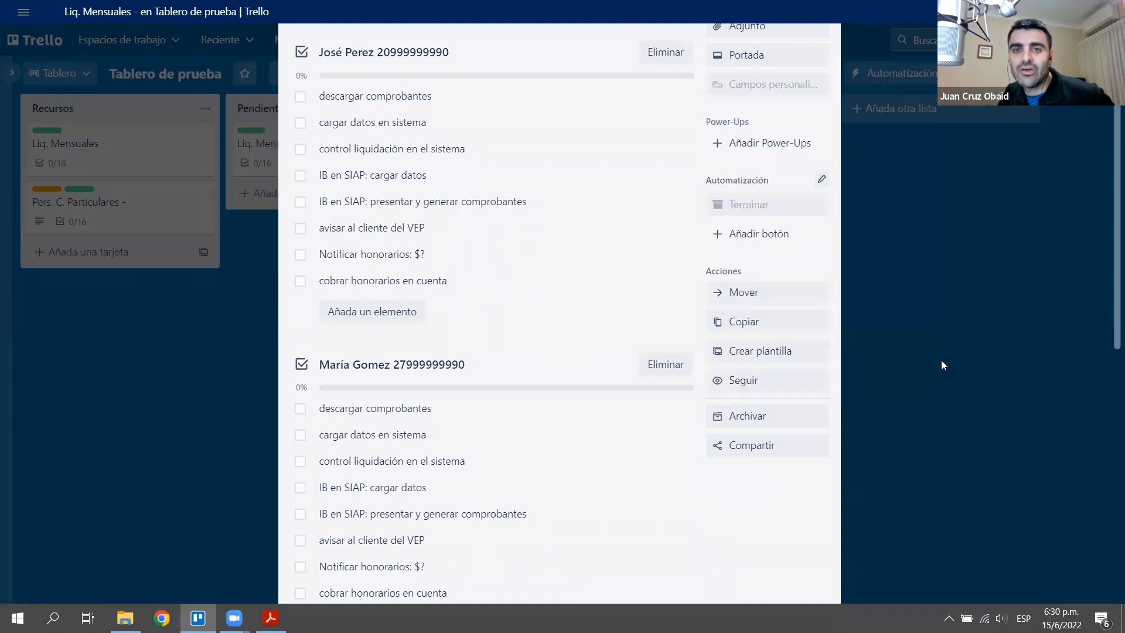
{"action": "left_click", "coordinate": [927, 338]}
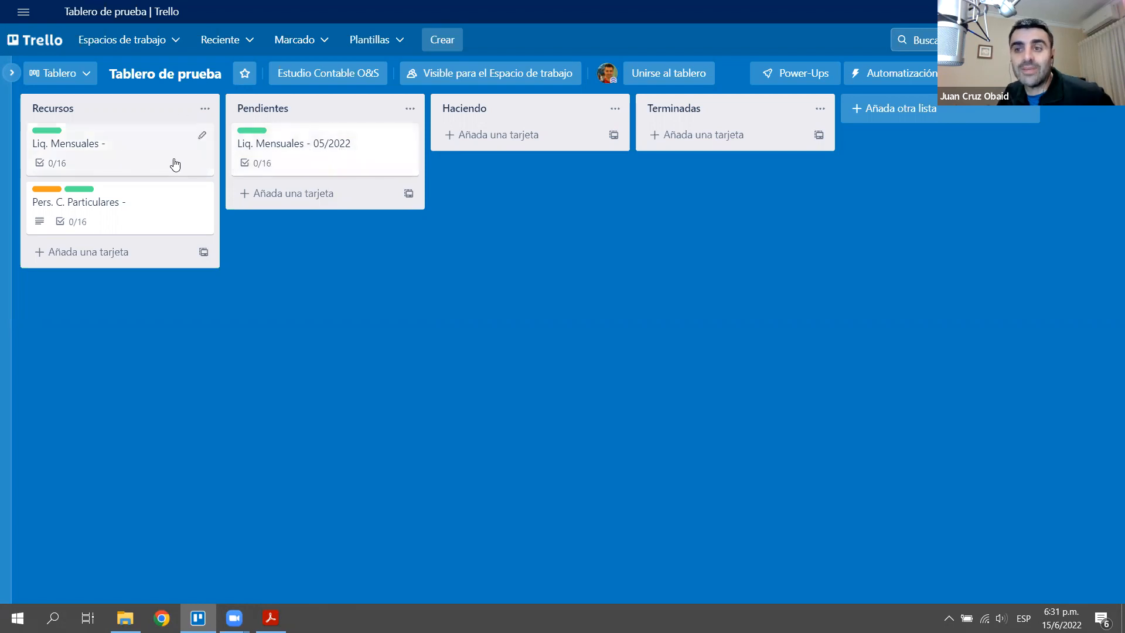
{"action": "left_click", "coordinate": [415, 170]}
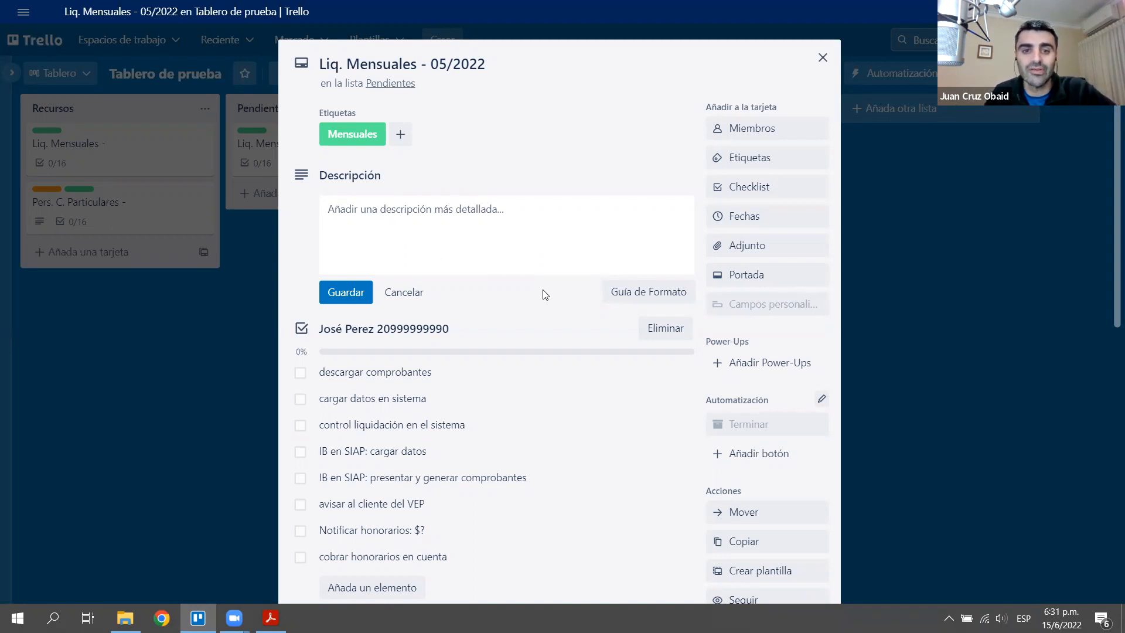
{"action": "scroll", "coordinate": [540, 296], "scroll_direction": "down", "scroll_amount": 1}
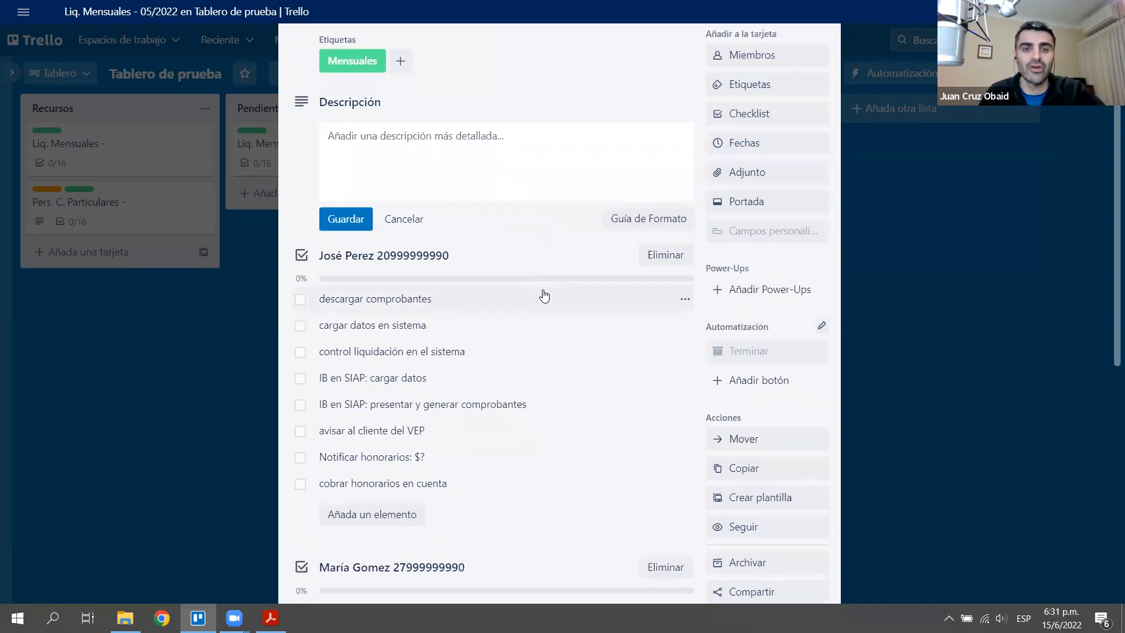
{"action": "scroll", "coordinate": [352, 451], "scroll_direction": "down", "scroll_amount": 1}
{"action": "scroll", "coordinate": [581, 440], "scroll_direction": "down", "scroll_amount": 2}
{"action": "scroll", "coordinate": [581, 440], "scroll_direction": "up", "scroll_amount": 4}
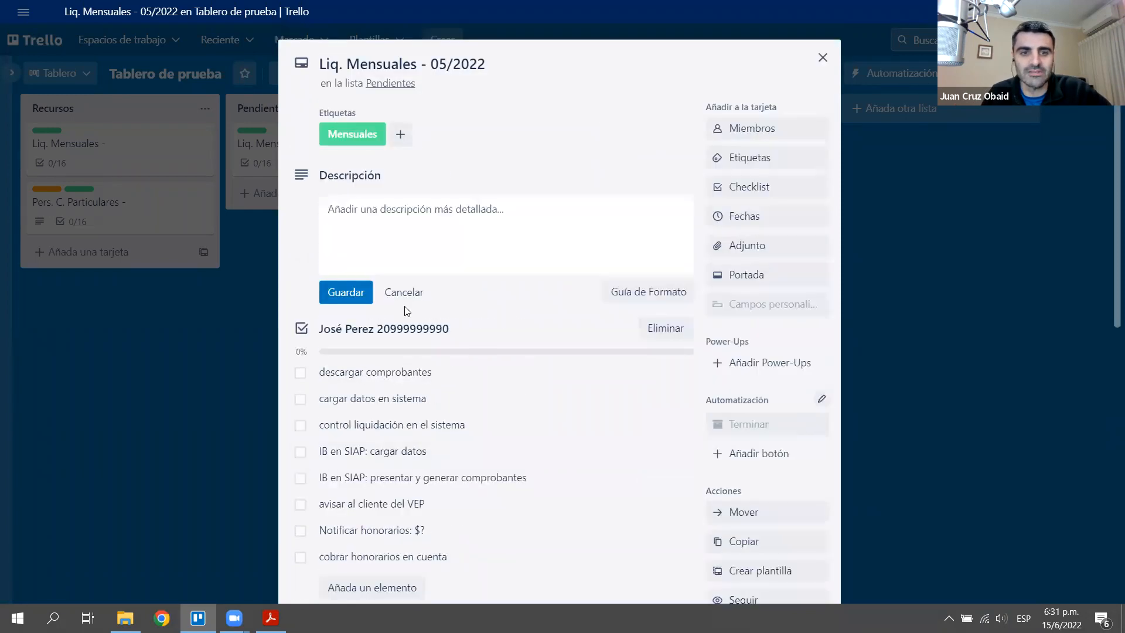
{"action": "left_click", "coordinate": [301, 373]}
{"action": "scroll", "coordinate": [306, 410], "scroll_direction": "down", "scroll_amount": 3}
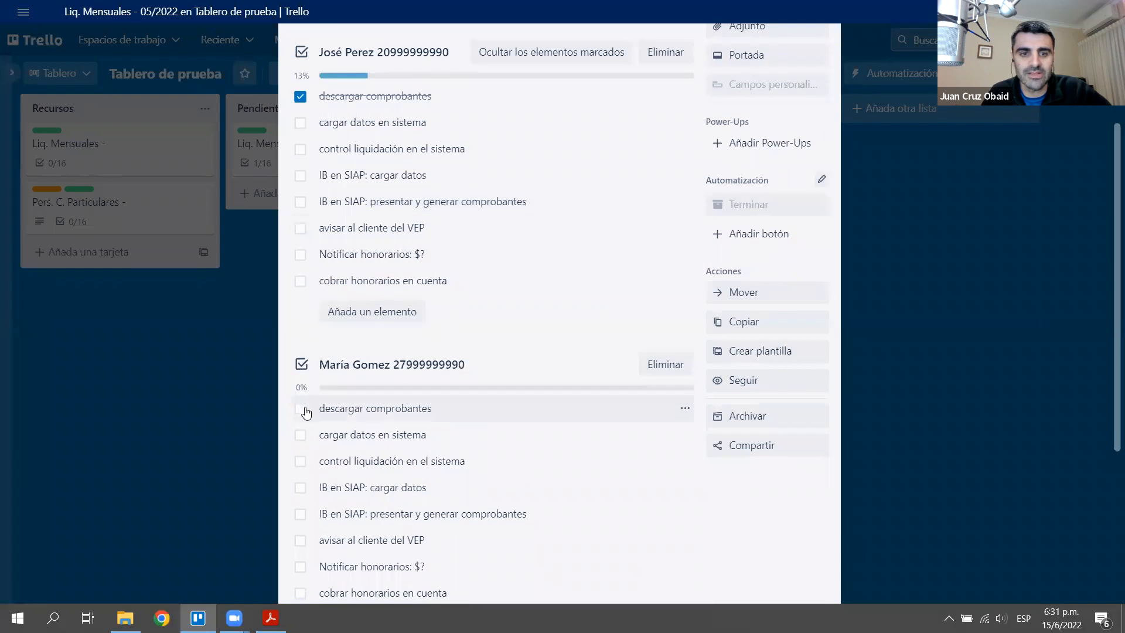
{"action": "left_click", "coordinate": [301, 410]}
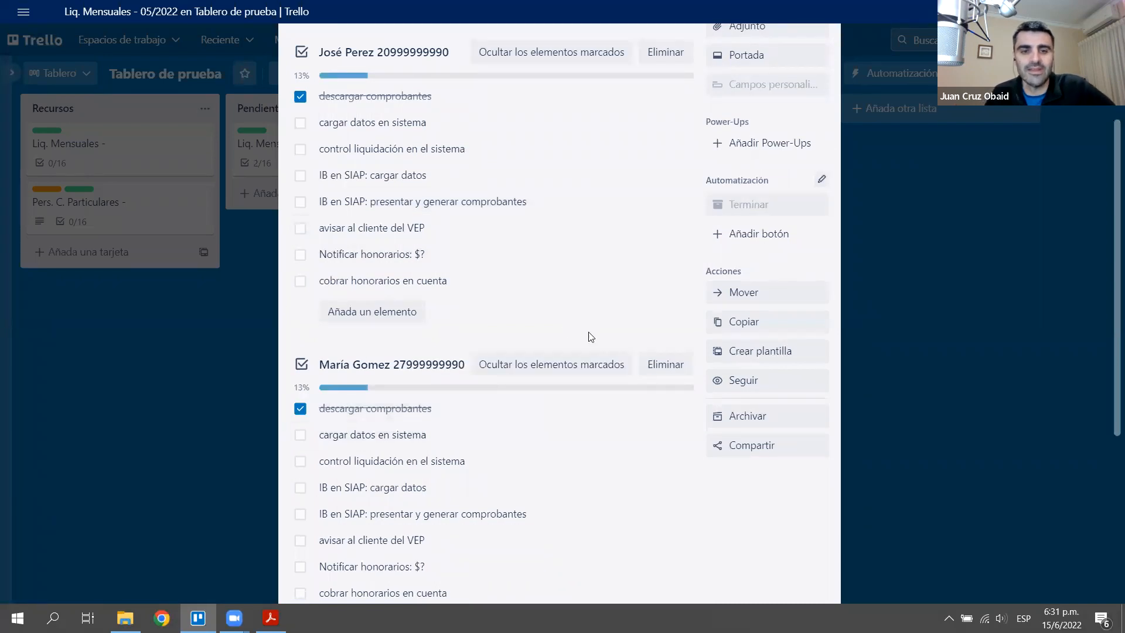
{"action": "scroll", "coordinate": [590, 336], "scroll_direction": "up", "scroll_amount": 4}
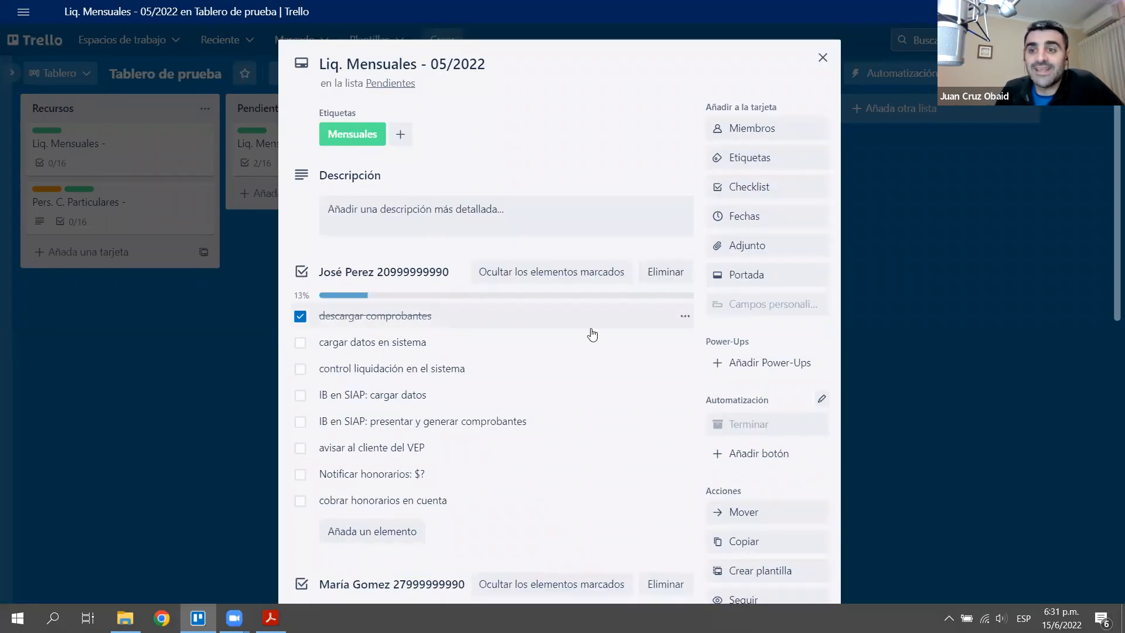
{"action": "scroll", "coordinate": [591, 333], "scroll_direction": "down", "scroll_amount": 1}
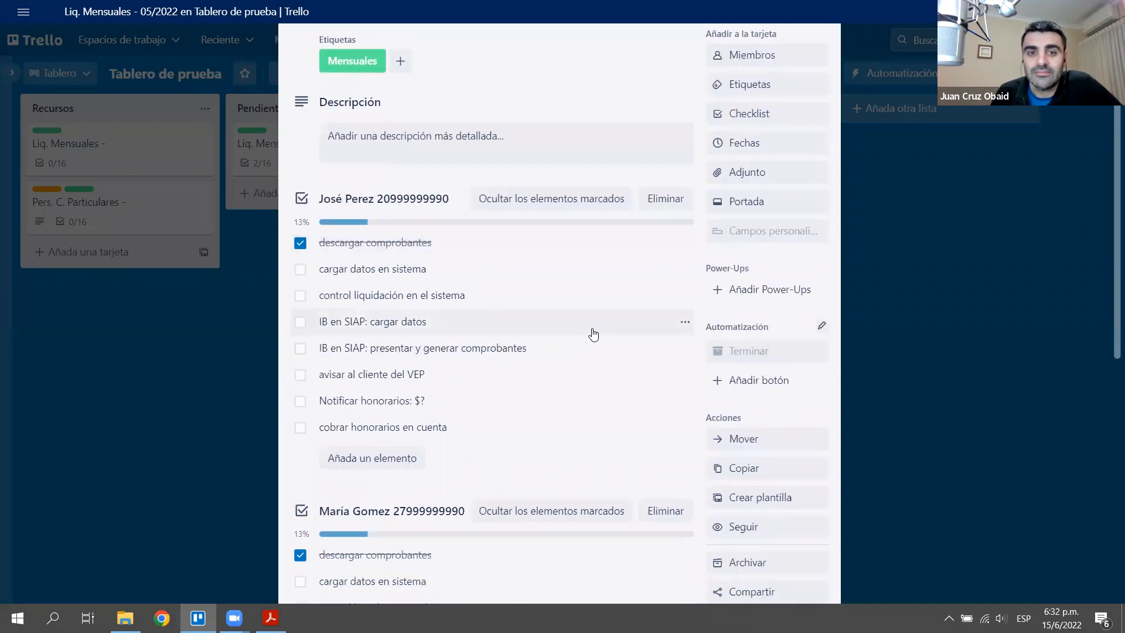
{"action": "scroll", "coordinate": [753, 234], "scroll_direction": "up", "scroll_amount": 1}
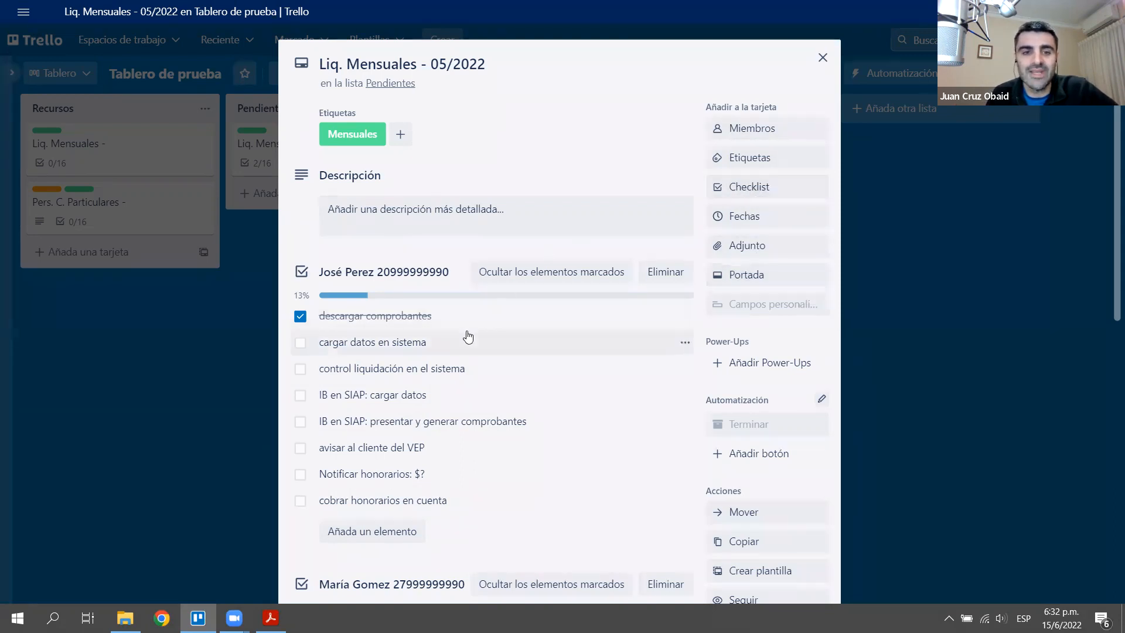
{"action": "scroll", "coordinate": [434, 329], "scroll_direction": "down", "scroll_amount": 1}
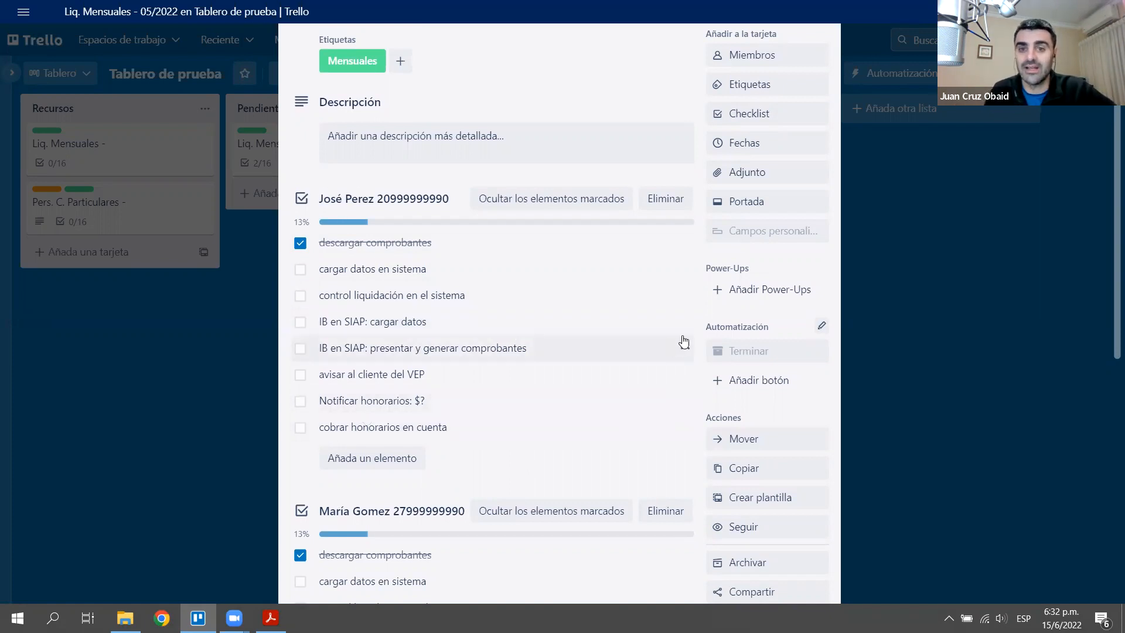
{"action": "scroll", "coordinate": [706, 352], "scroll_direction": "up", "scroll_amount": 2}
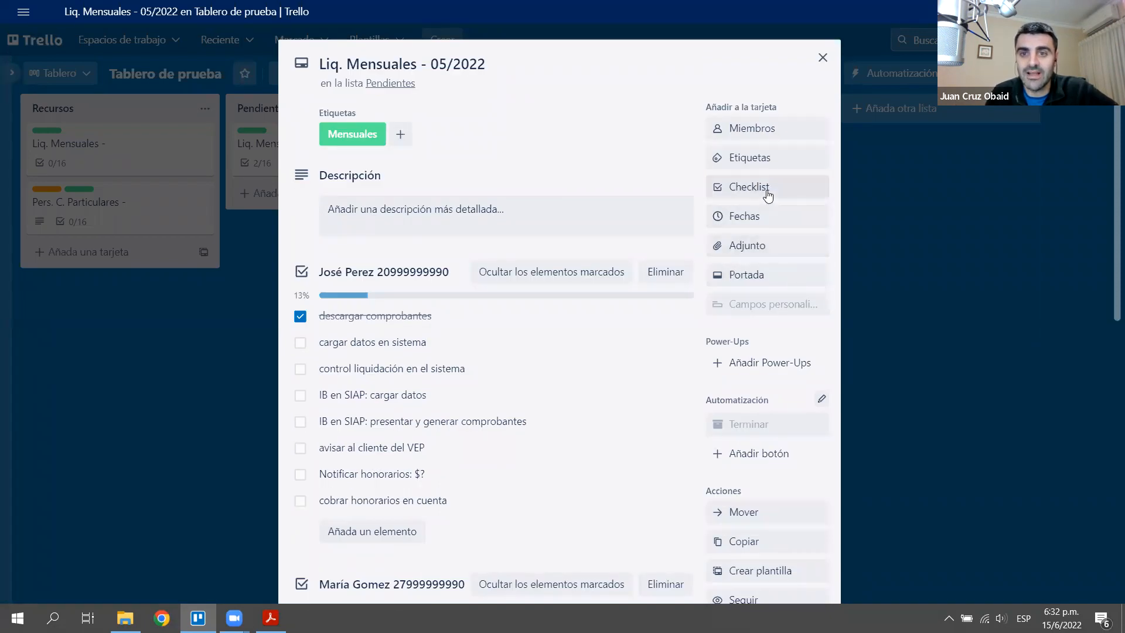
- Add a checklist copied from the first client's, retitled with the new client's name and tax number
{"action": "left_click", "coordinate": [766, 193]}
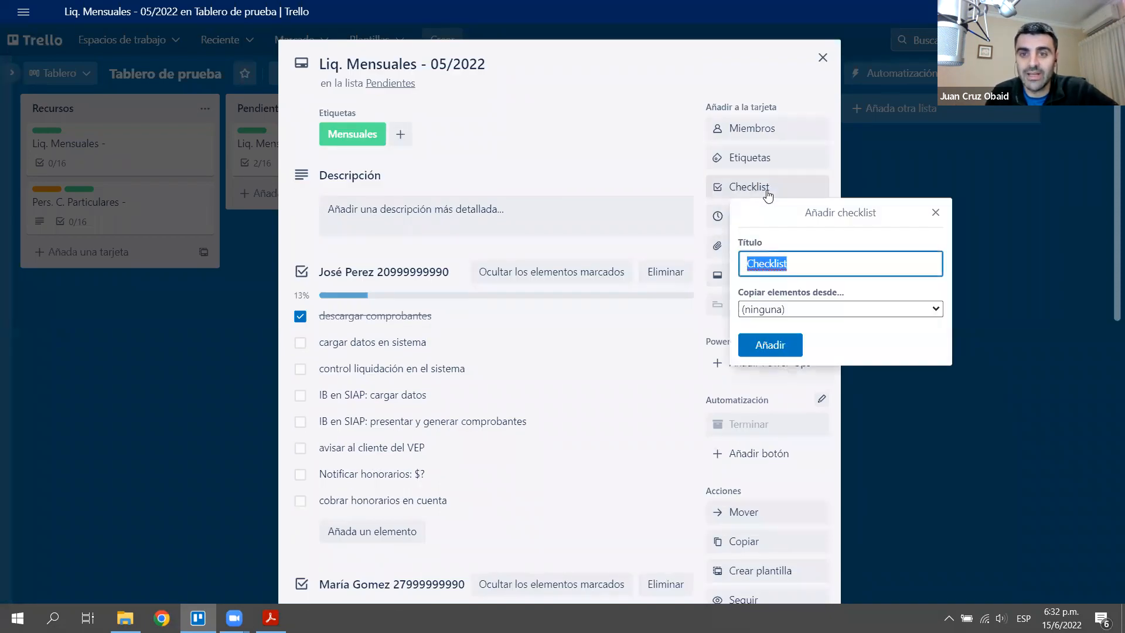
{"action": "left_click", "coordinate": [757, 308]}
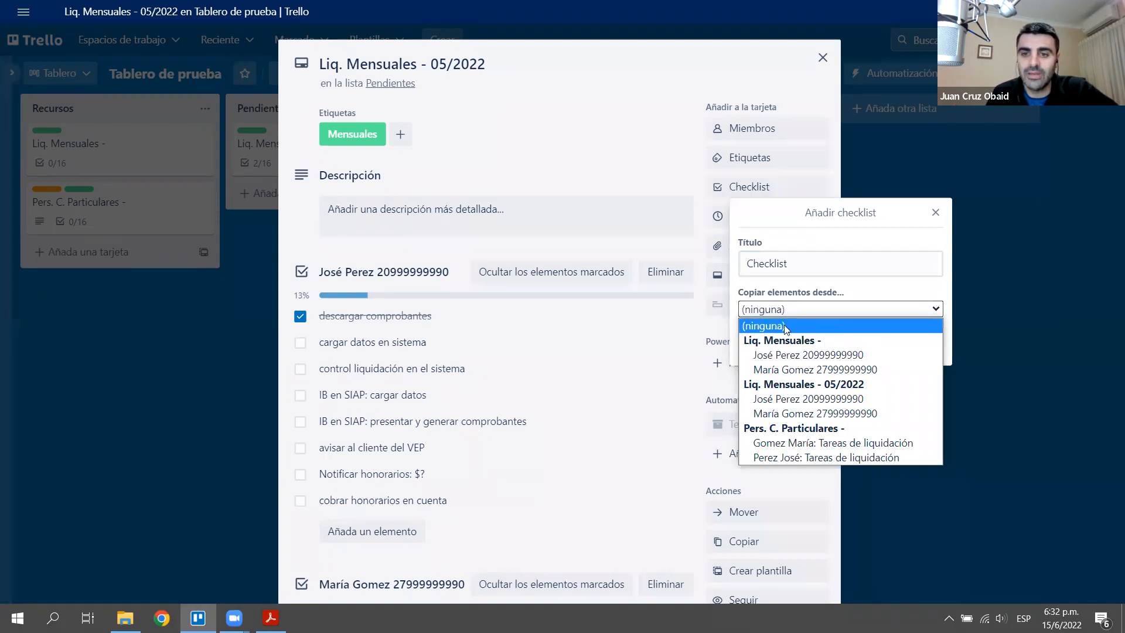
{"action": "left_click", "coordinate": [779, 355]}
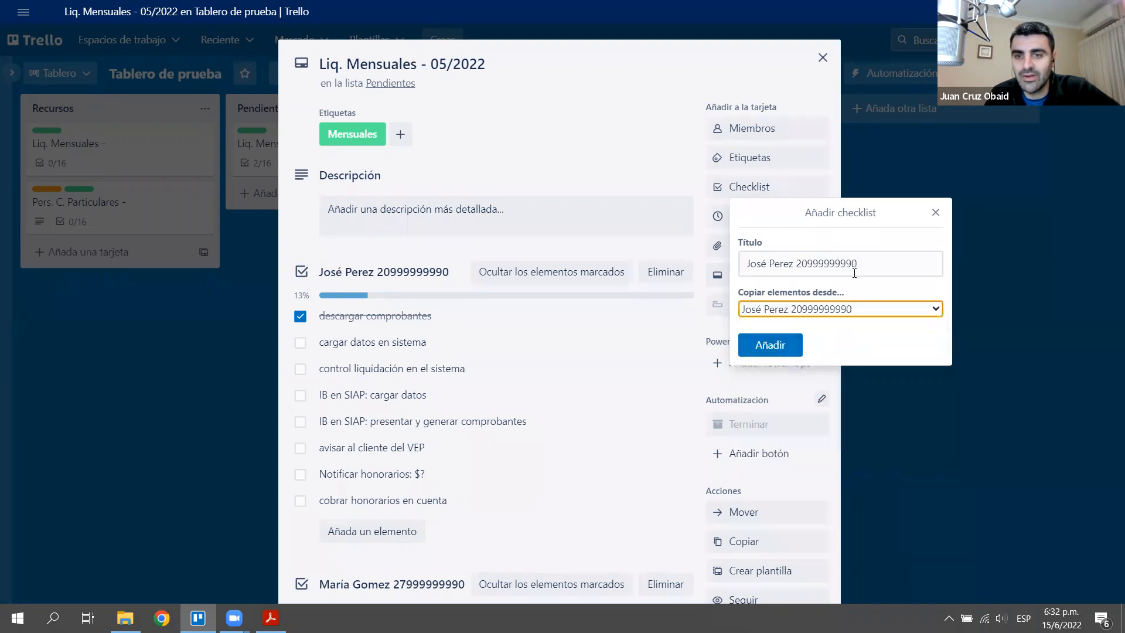
{"action": "left_click_drag", "start_coordinate": [765, 265], "coordinate": [695, 263]}
{"action": "type", "text": "María"}
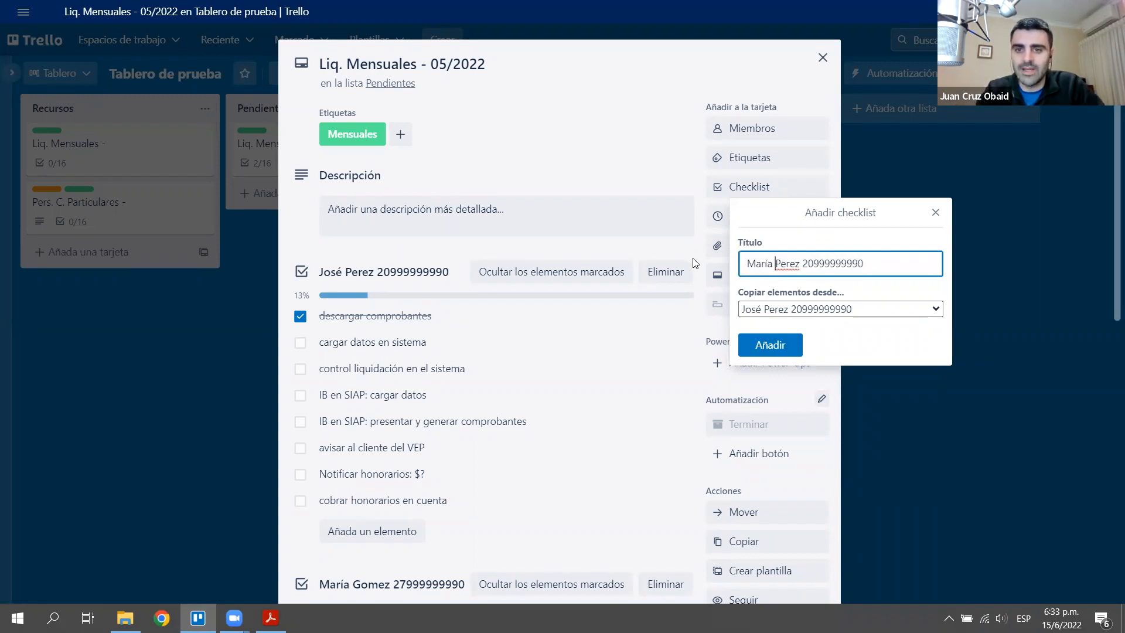
{"action": "key", "text": "Right"}
{"action": "key", "text": "Right"}
{"action": "key", "text": "shift+Right"}
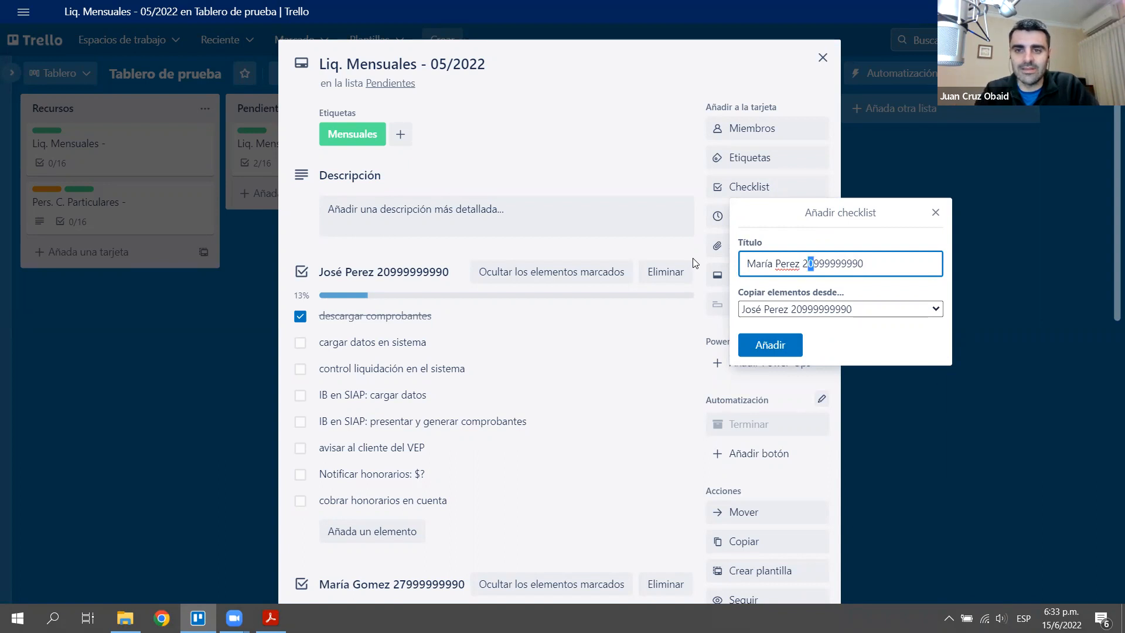
{"action": "type", "text": "7"}
{"action": "key", "text": "Right"}
{"action": "key", "text": "shift+Left"}
{"action": "type", "text": "4"}
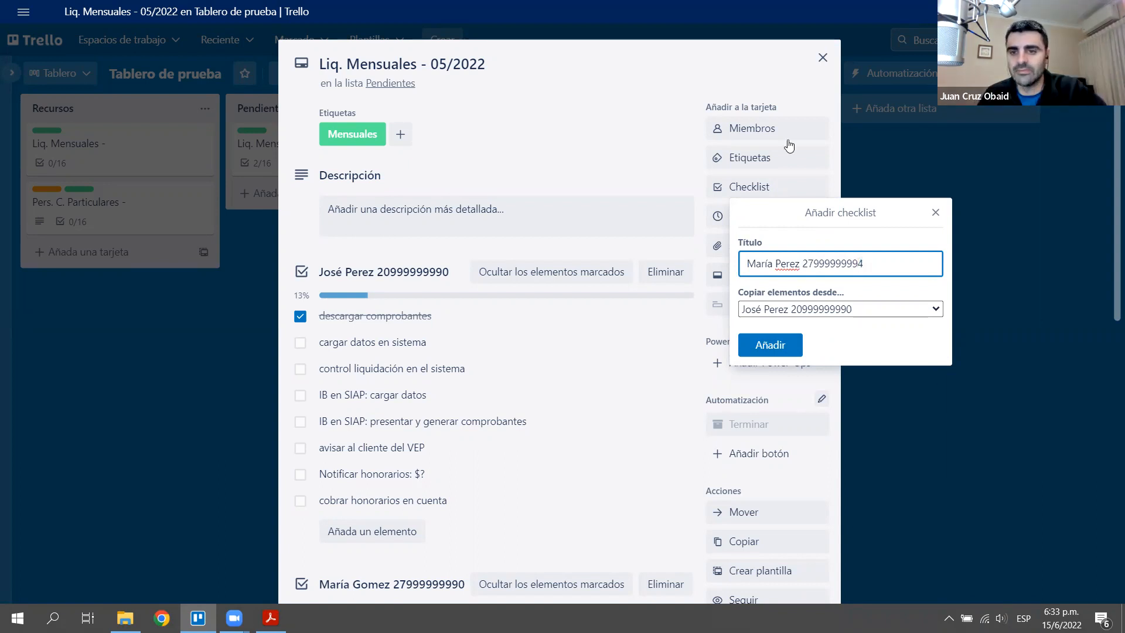
{"action": "left_click", "coordinate": [788, 344]}
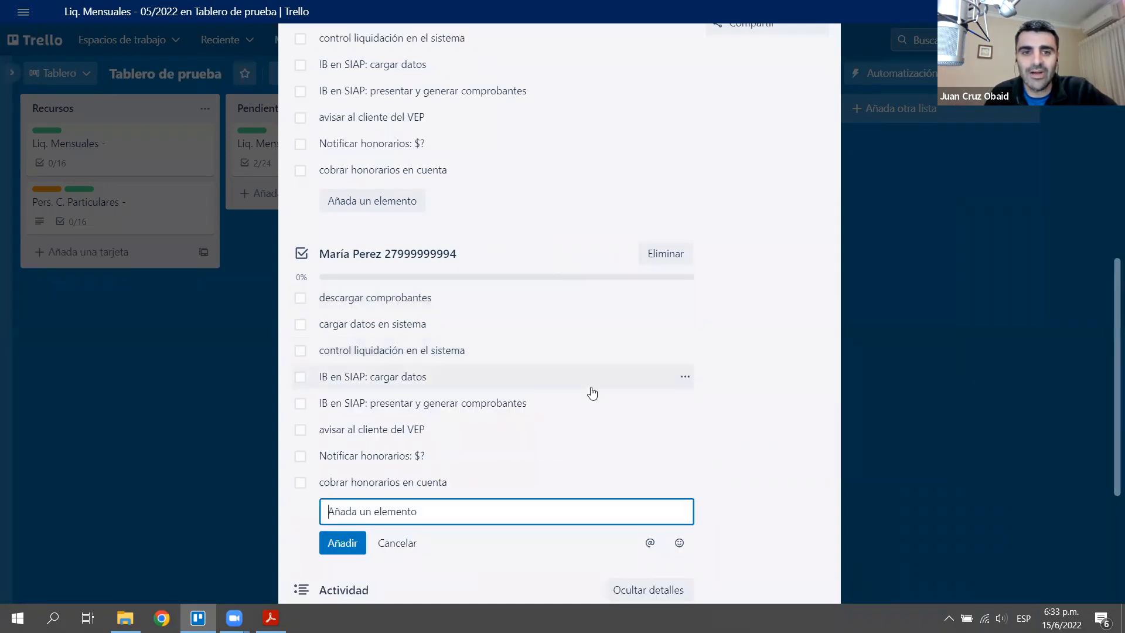
- Tick descargar comprobantes in the new third checklist, bringing the card to 3/24
{"action": "scroll", "coordinate": [592, 392], "scroll_direction": "up", "scroll_amount": 7}
{"action": "scroll", "coordinate": [410, 304], "scroll_direction": "up", "scroll_amount": 3}
{"action": "scroll", "coordinate": [352, 281], "scroll_direction": "down", "scroll_amount": 6}
{"action": "scroll", "coordinate": [359, 462], "scroll_direction": "up", "scroll_amount": 3}
{"action": "scroll", "coordinate": [367, 452], "scroll_direction": "down", "scroll_amount": 6}
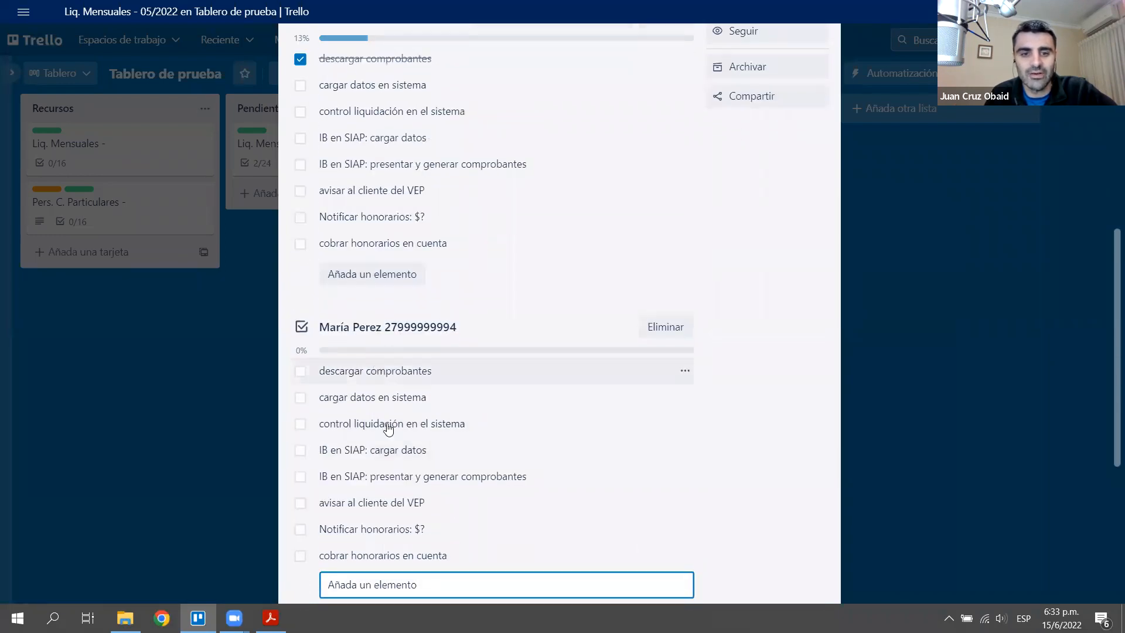
{"action": "scroll", "coordinate": [392, 439], "scroll_direction": "down", "scroll_amount": 3}
{"action": "left_click", "coordinate": [725, 304]}
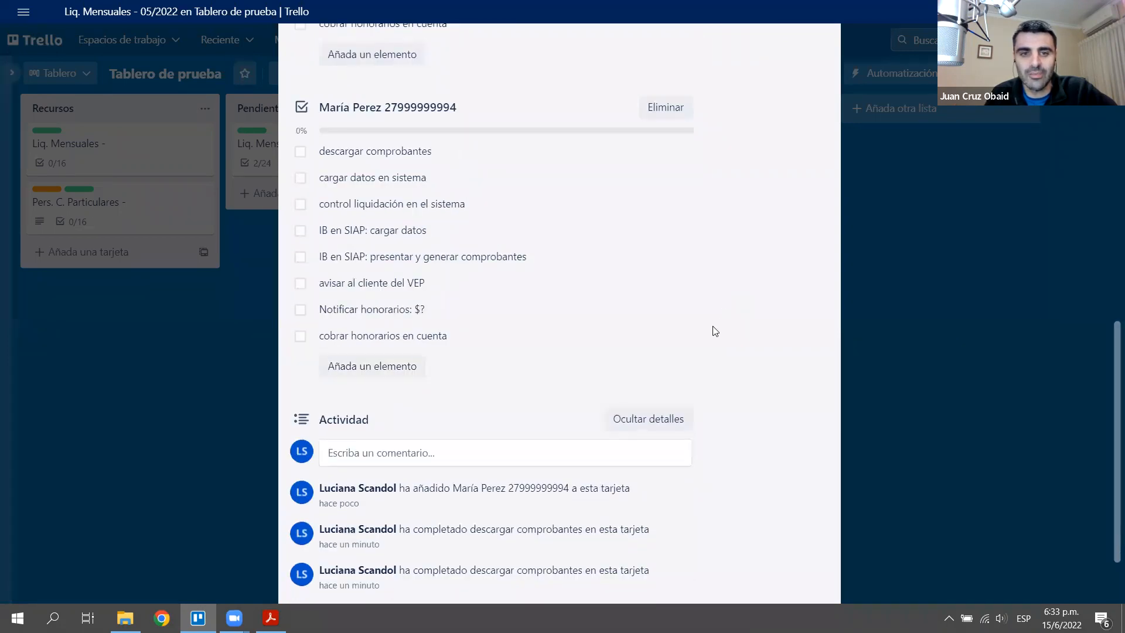
{"action": "scroll", "coordinate": [573, 344], "scroll_direction": "up", "scroll_amount": 7}
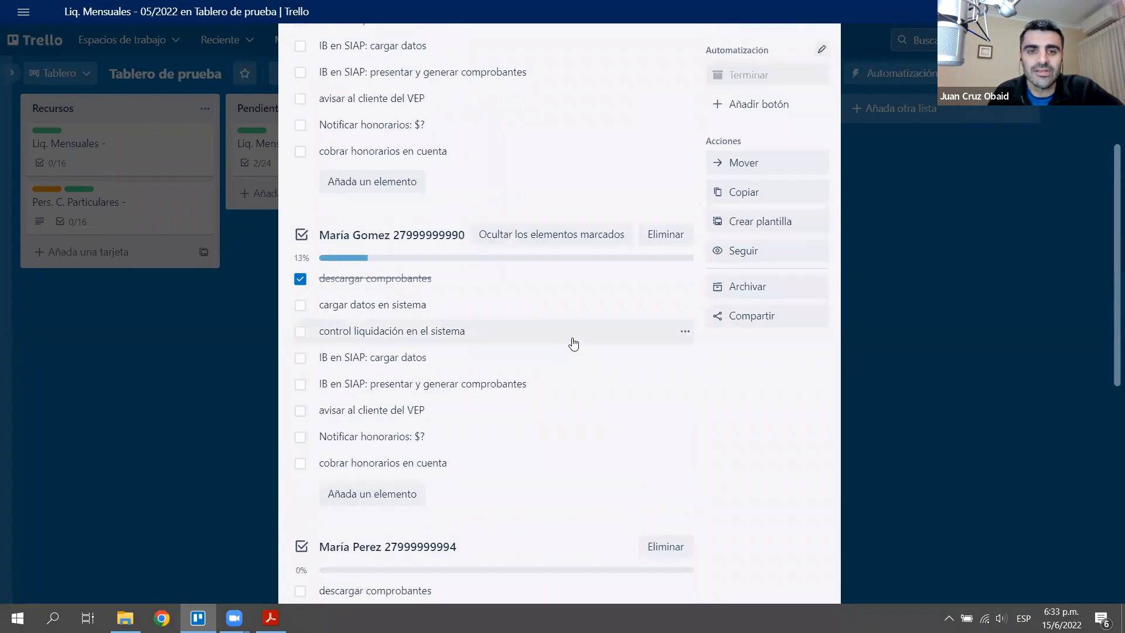
{"action": "scroll", "coordinate": [574, 343], "scroll_direction": "down", "scroll_amount": 4}
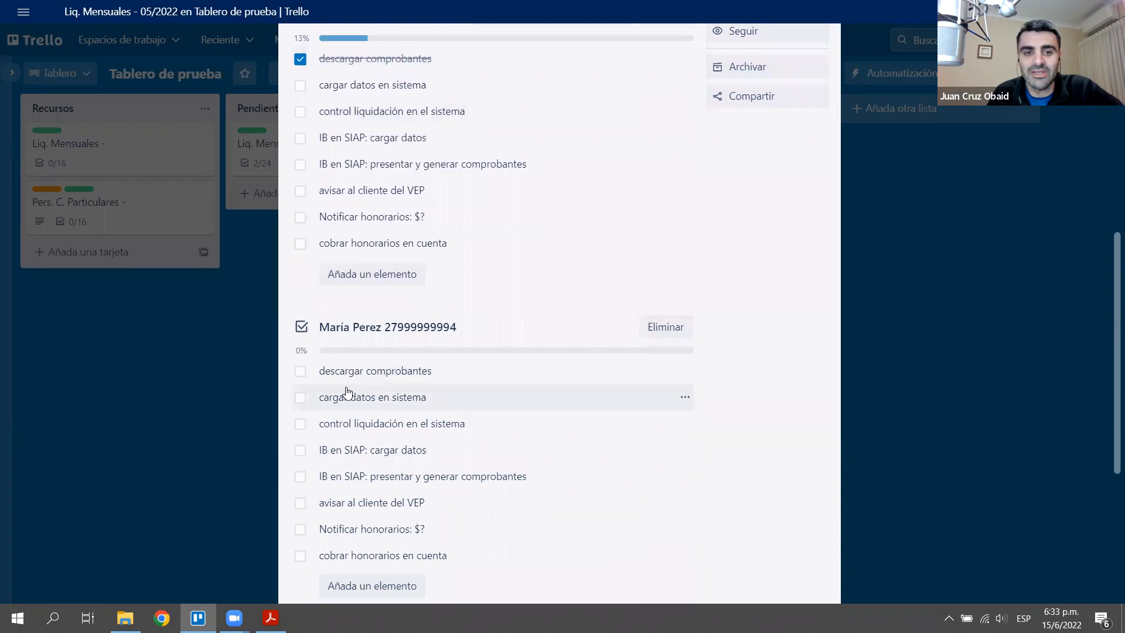
{"action": "left_click", "coordinate": [300, 371]}
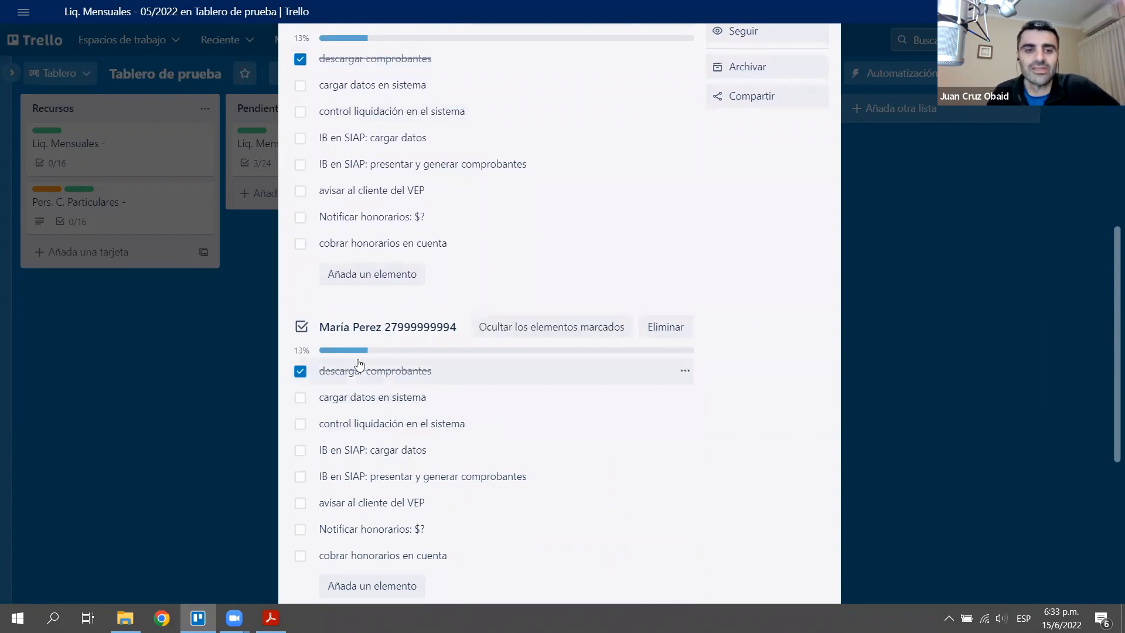
{"action": "scroll", "coordinate": [408, 344], "scroll_direction": "up", "scroll_amount": 1}
{"action": "scroll", "coordinate": [408, 344], "scroll_direction": "up", "scroll_amount": 7}
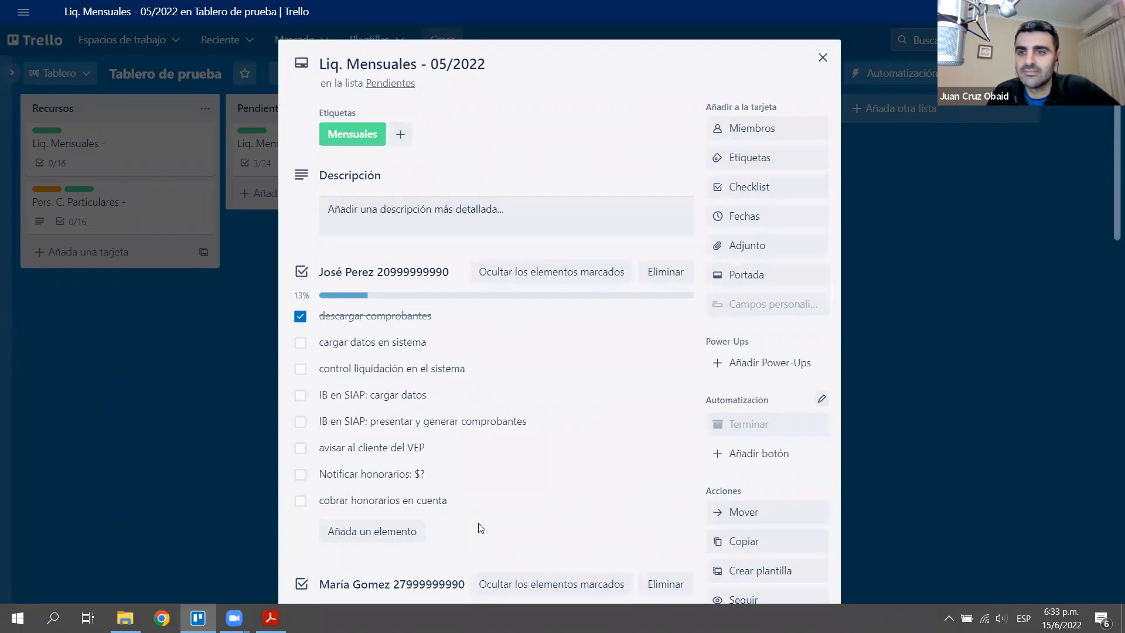
{"action": "scroll", "coordinate": [490, 518], "scroll_direction": "down", "scroll_amount": 6}
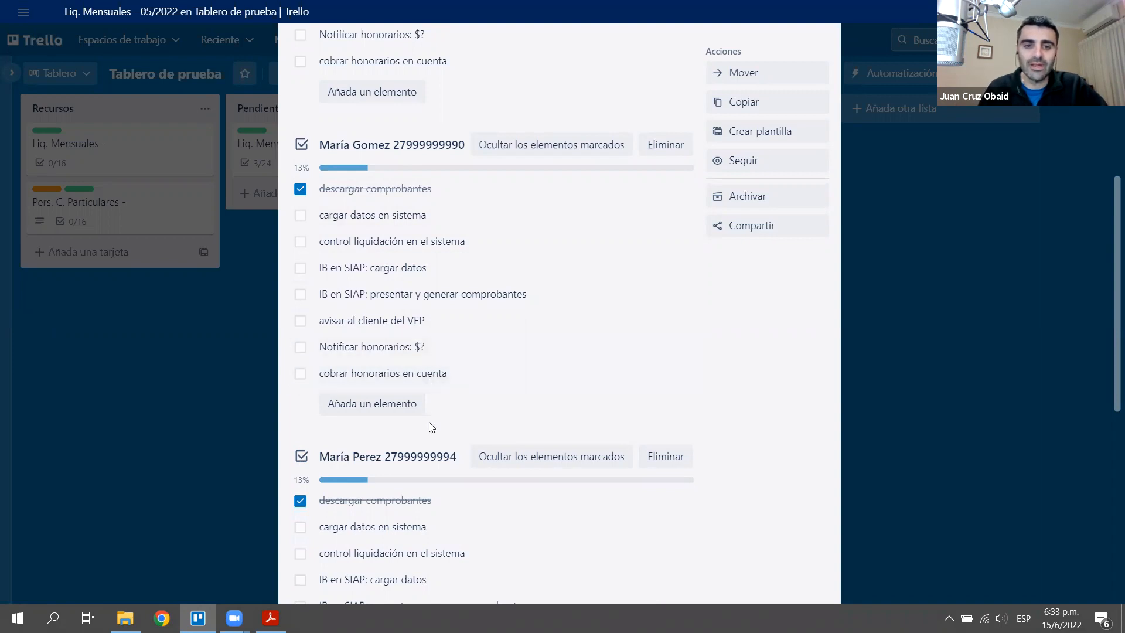
{"action": "scroll", "coordinate": [435, 357], "scroll_direction": "down", "scroll_amount": 4}
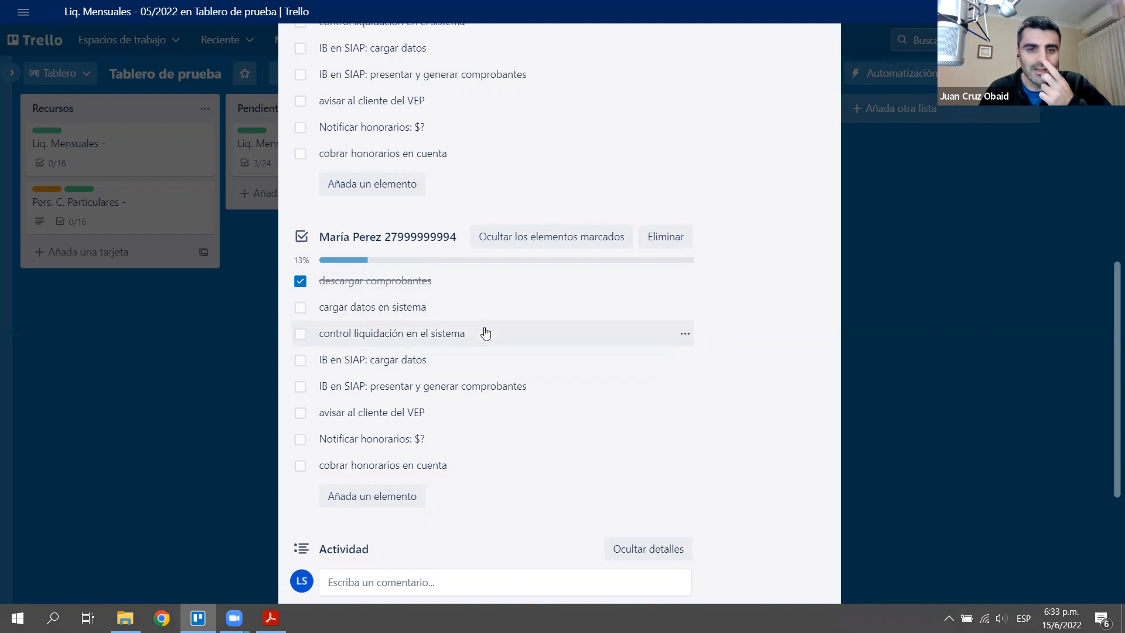
- Add 'descargar retenciones IB' to the third checklist and move it right below descargar comprobantes
{"action": "left_click", "coordinate": [461, 292]}
{"action": "left_click", "coordinate": [484, 284]}
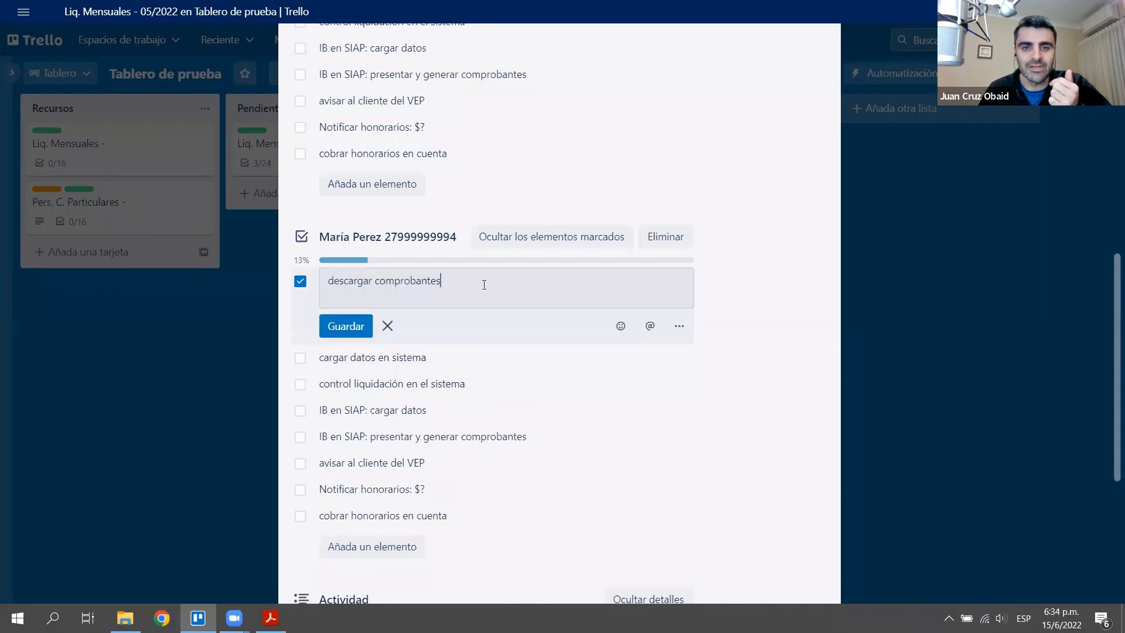
{"action": "key", "text": "Escape"}
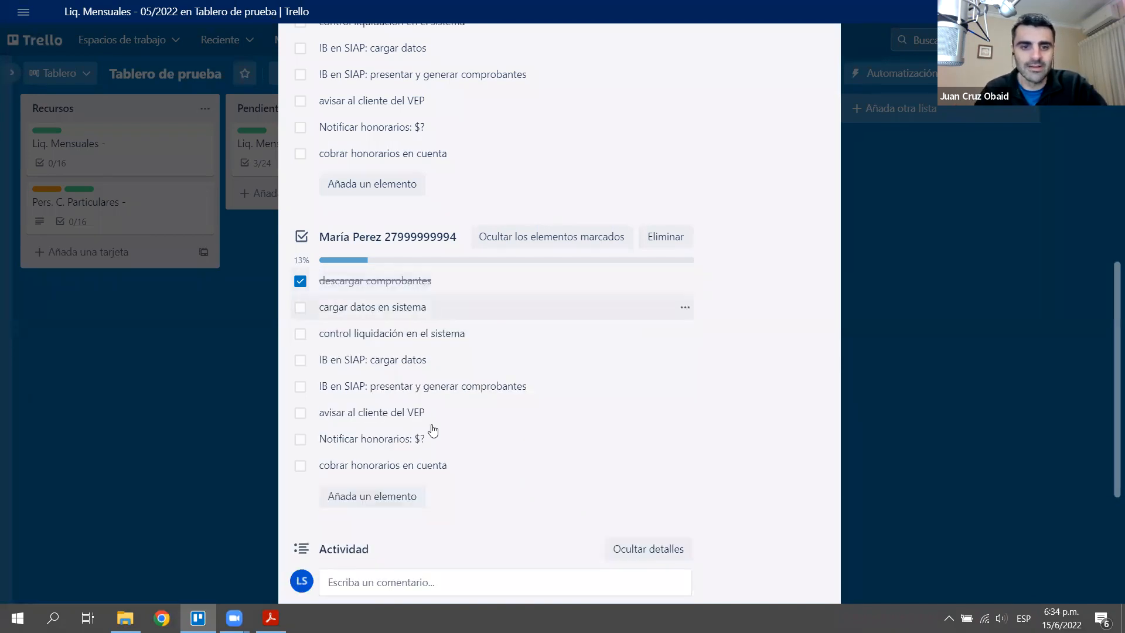
{"action": "left_click", "coordinate": [404, 499]}
{"action": "type", "text": "de"}
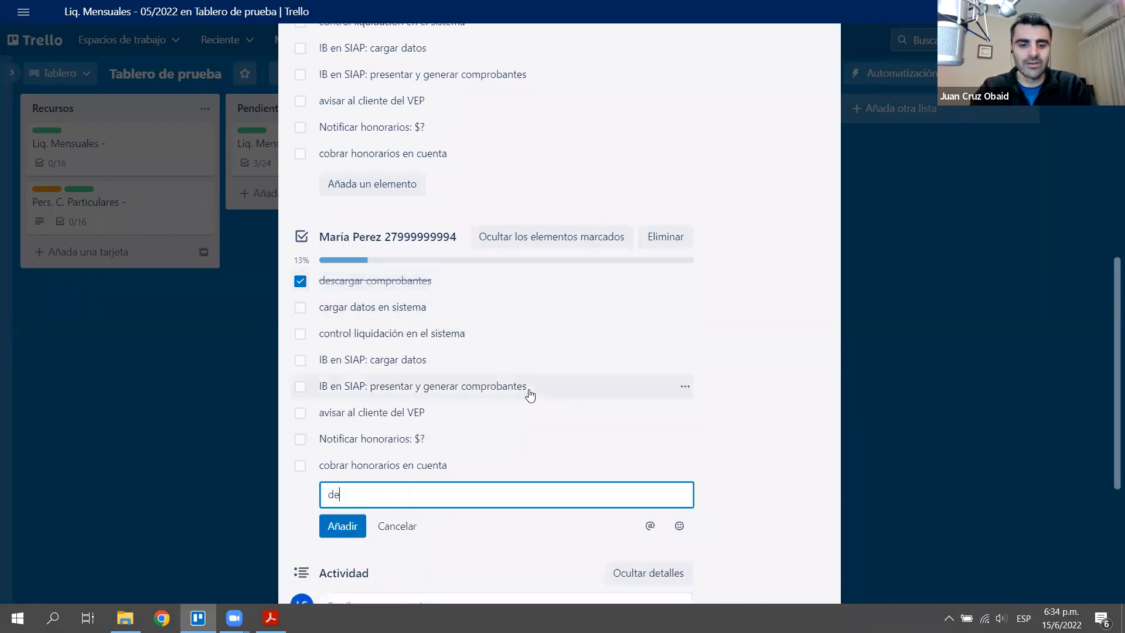
{"action": "type", "text": "scargar retenciones IB"}
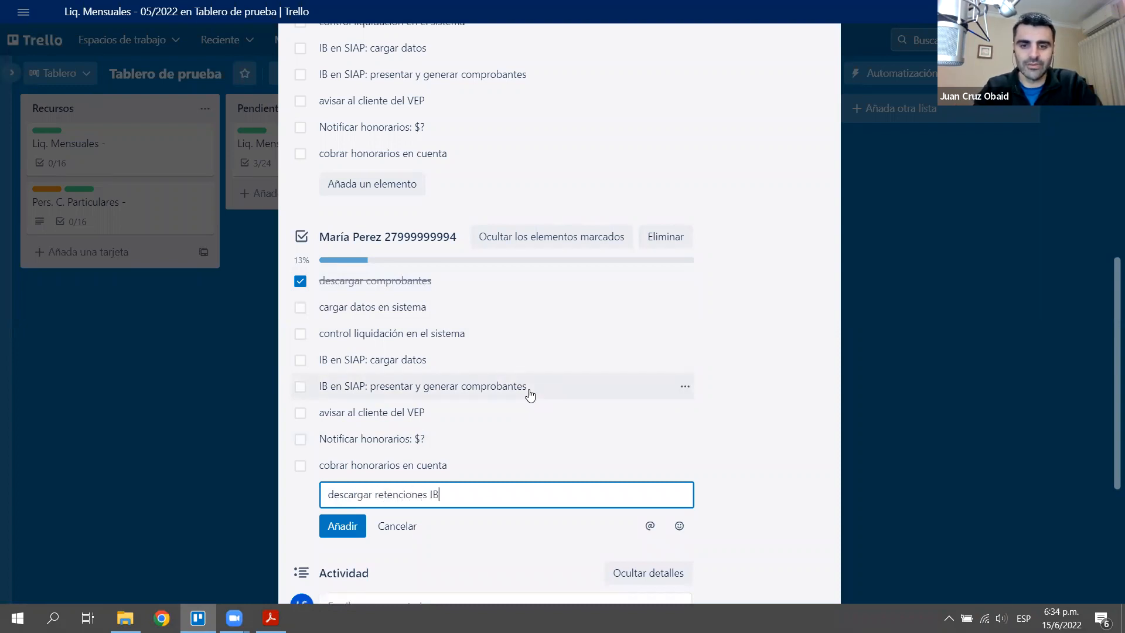
{"action": "key", "text": "Return"}
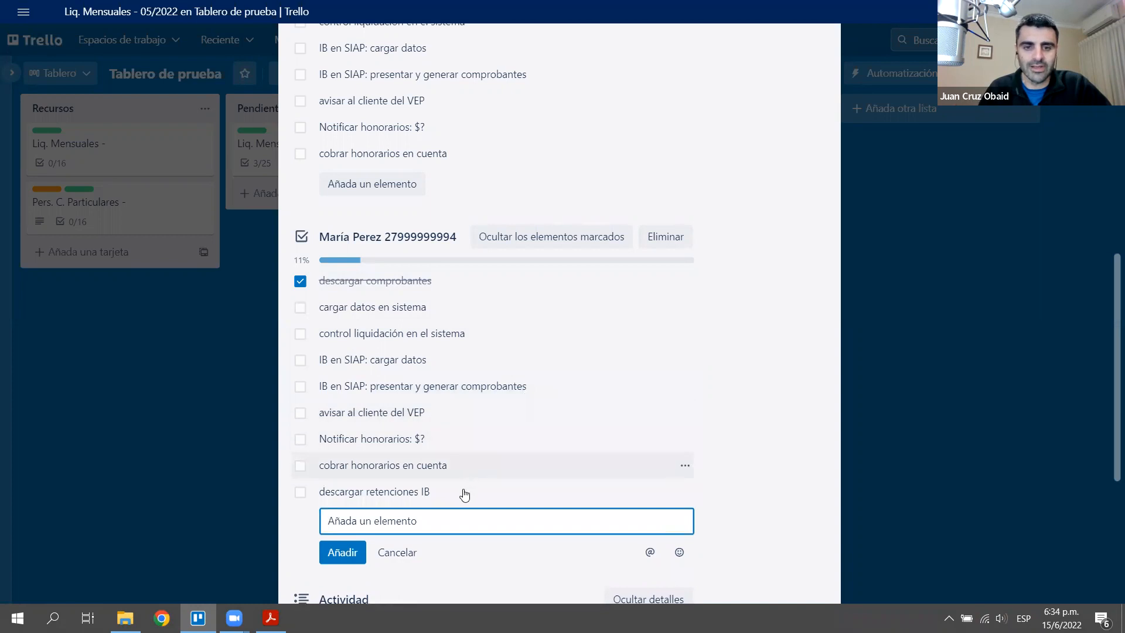
{"action": "left_click_drag", "start_coordinate": [486, 420], "coordinate": [486, 316]}
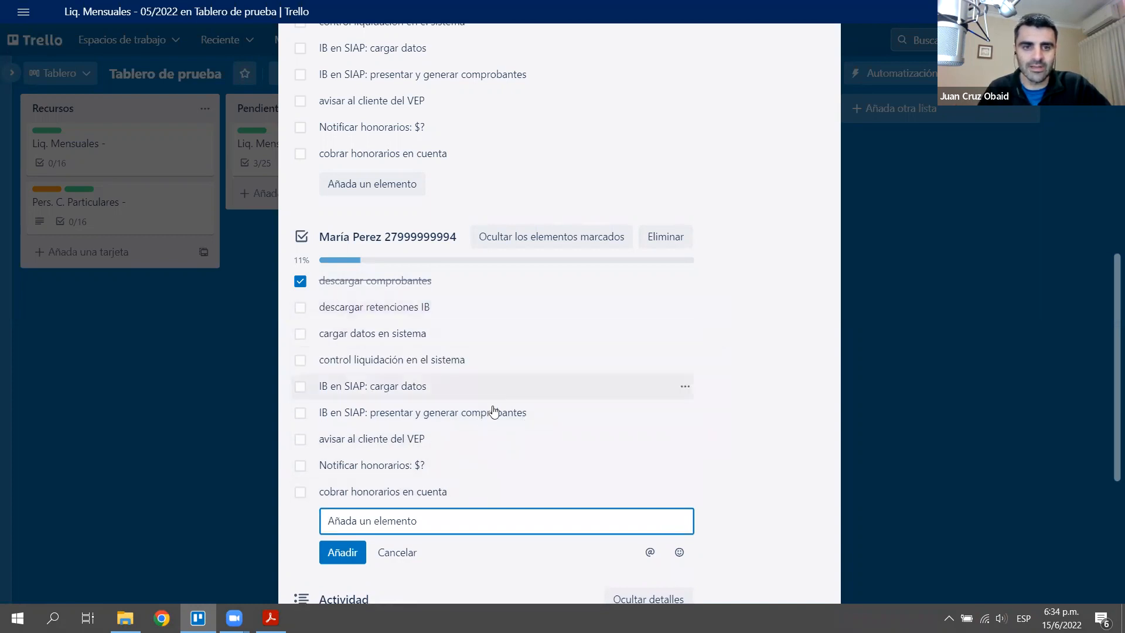
{"action": "scroll", "coordinate": [469, 428], "scroll_direction": "up", "scroll_amount": 1}
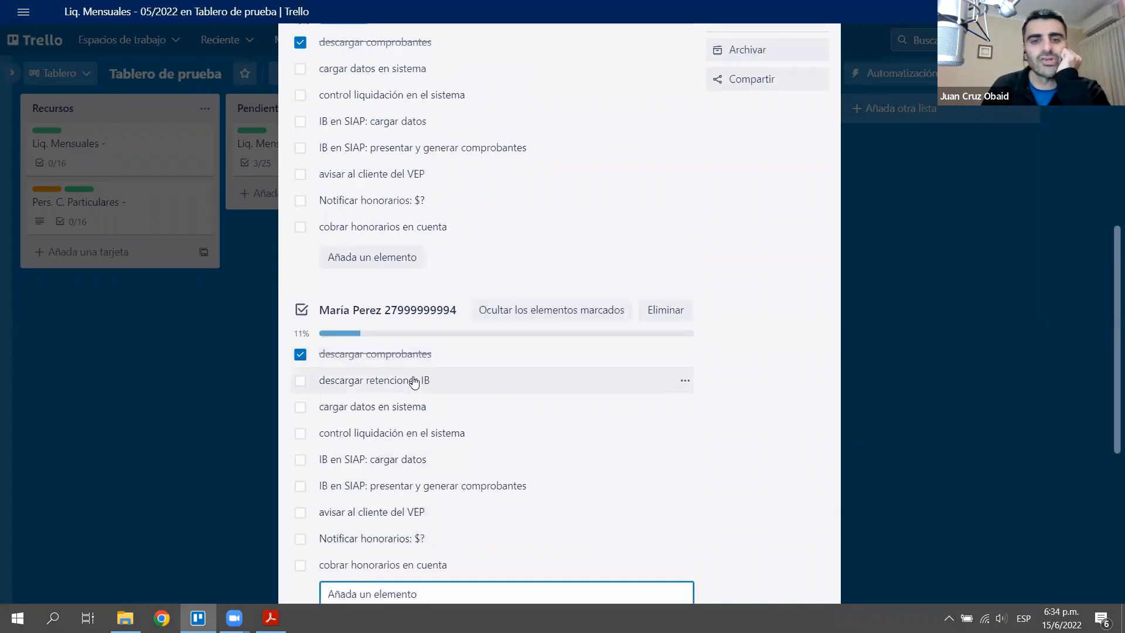
{"action": "scroll", "coordinate": [464, 445], "scroll_direction": "up", "scroll_amount": 4}
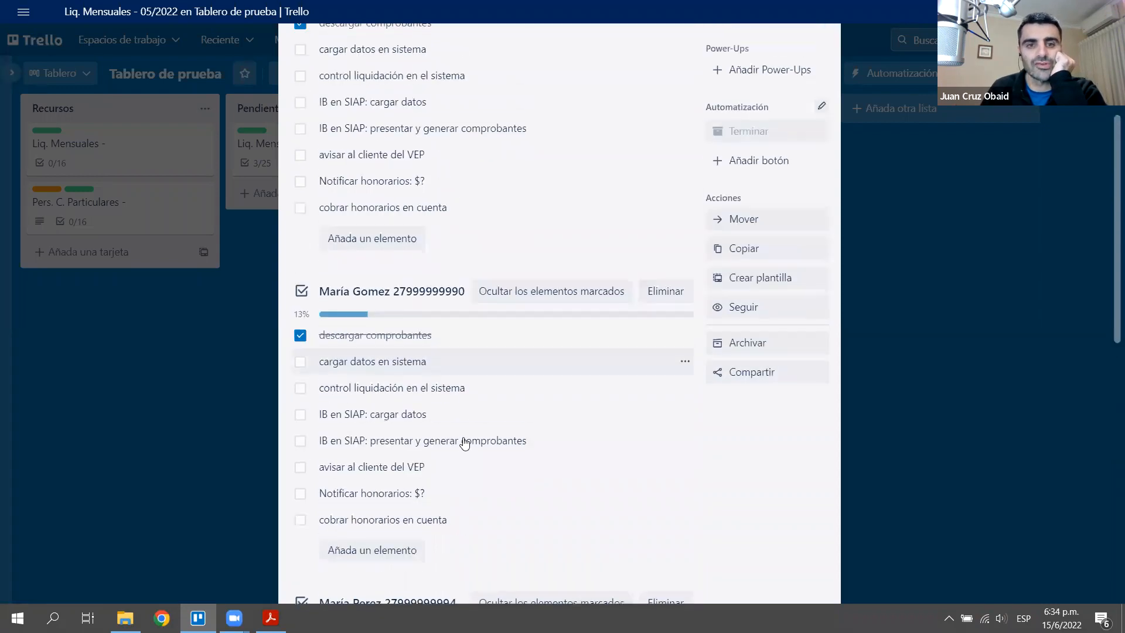
{"action": "scroll", "coordinate": [461, 453], "scroll_direction": "down", "scroll_amount": 2}
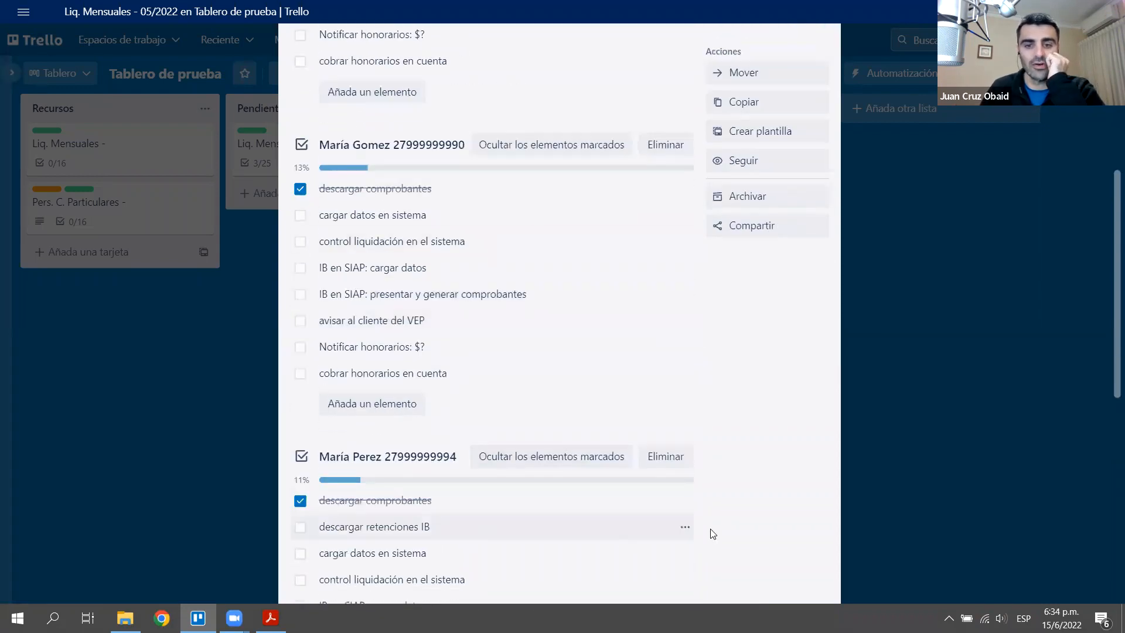
{"action": "left_click", "coordinate": [686, 532]}
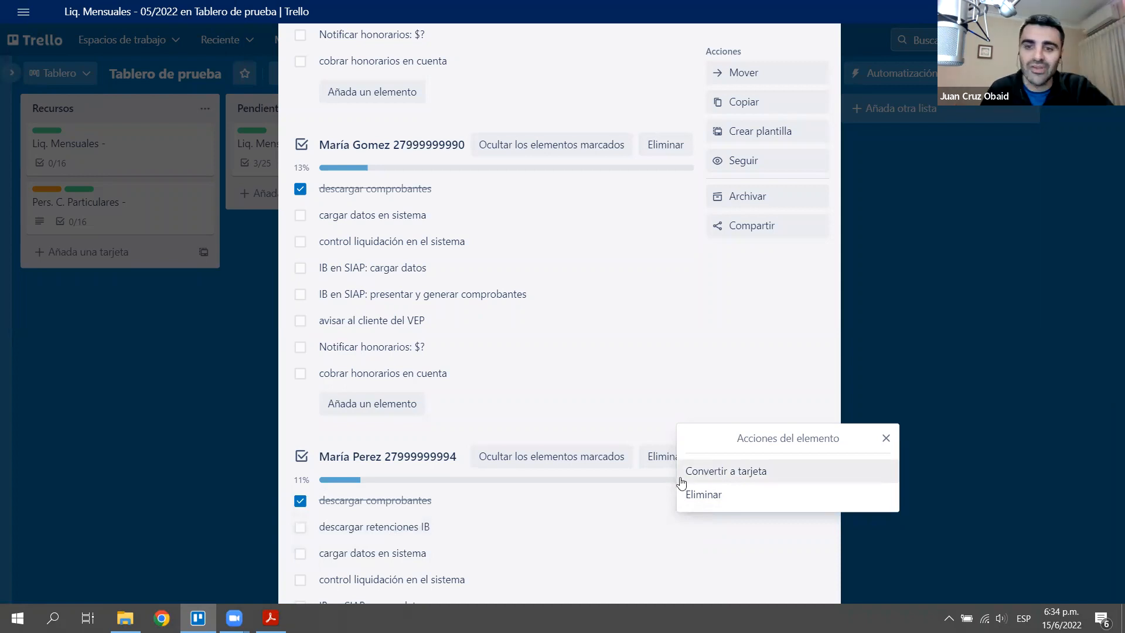
{"action": "left_click", "coordinate": [611, 407]}
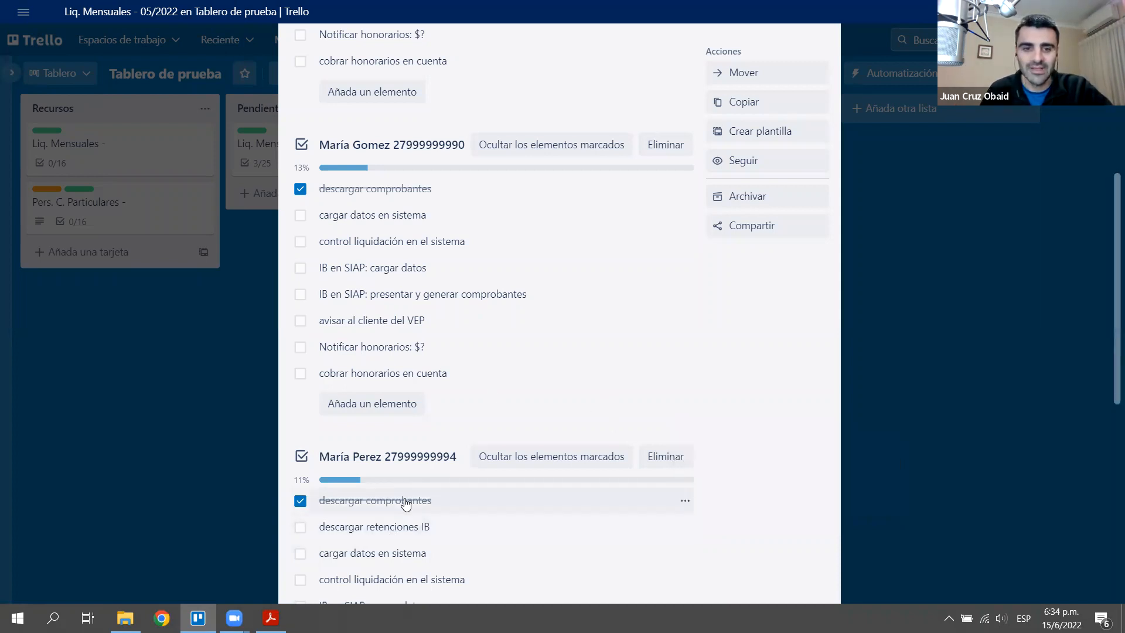
{"action": "scroll", "coordinate": [460, 530], "scroll_direction": "down", "scroll_amount": 1}
{"action": "scroll", "coordinate": [462, 531], "scroll_direction": "down", "scroll_amount": 2}
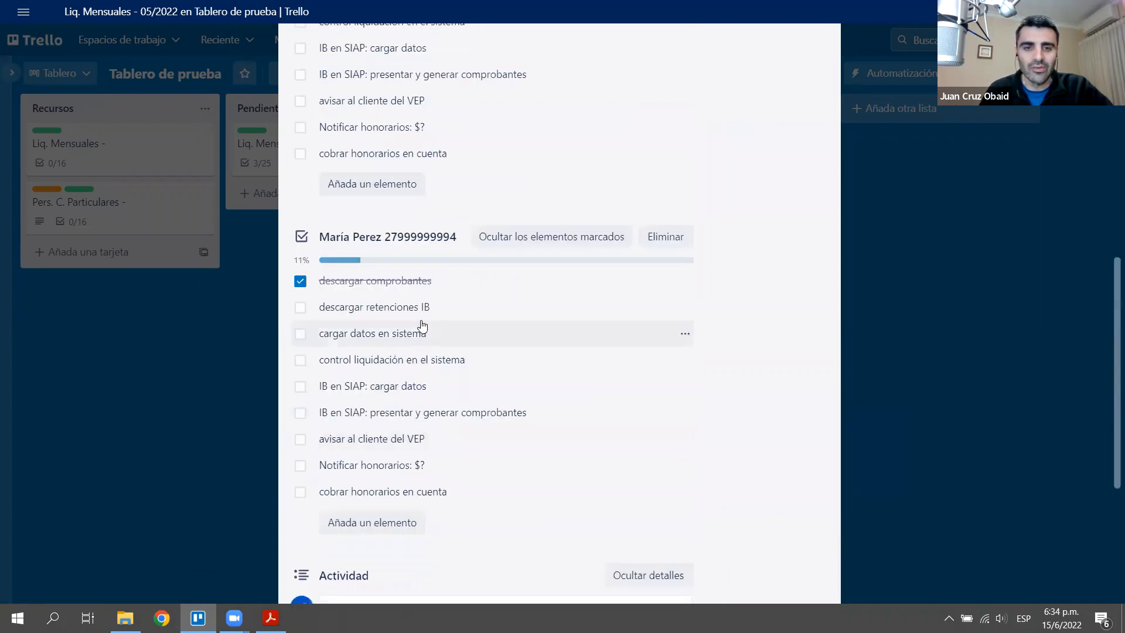
{"action": "scroll", "coordinate": [499, 367], "scroll_direction": "up", "scroll_amount": 4}
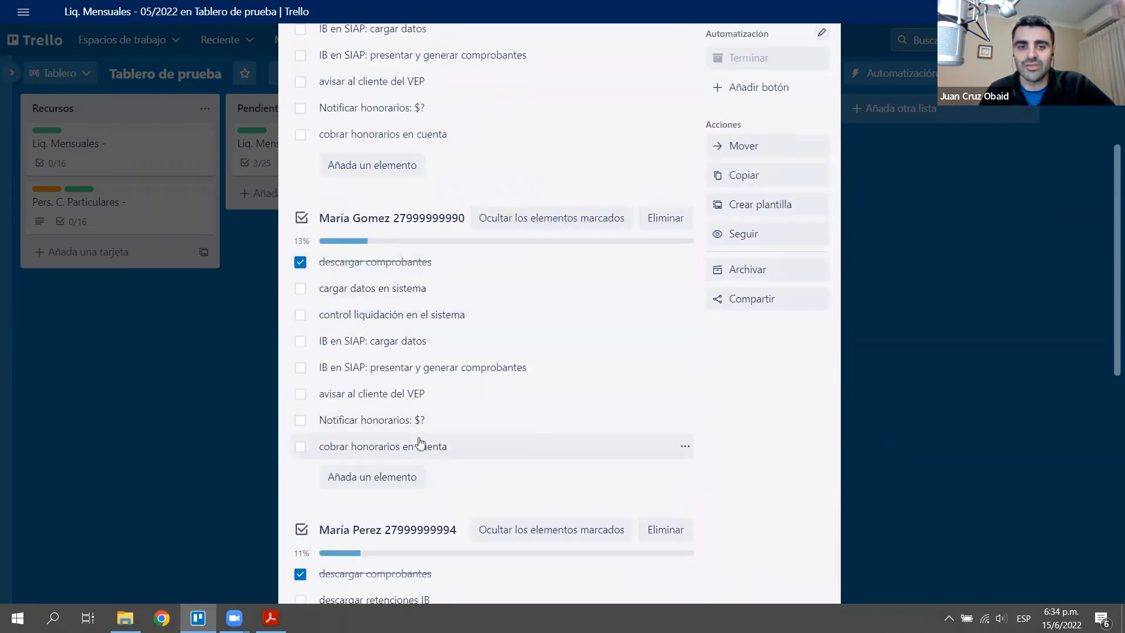
{"action": "scroll", "coordinate": [420, 443], "scroll_direction": "down", "scroll_amount": 5}
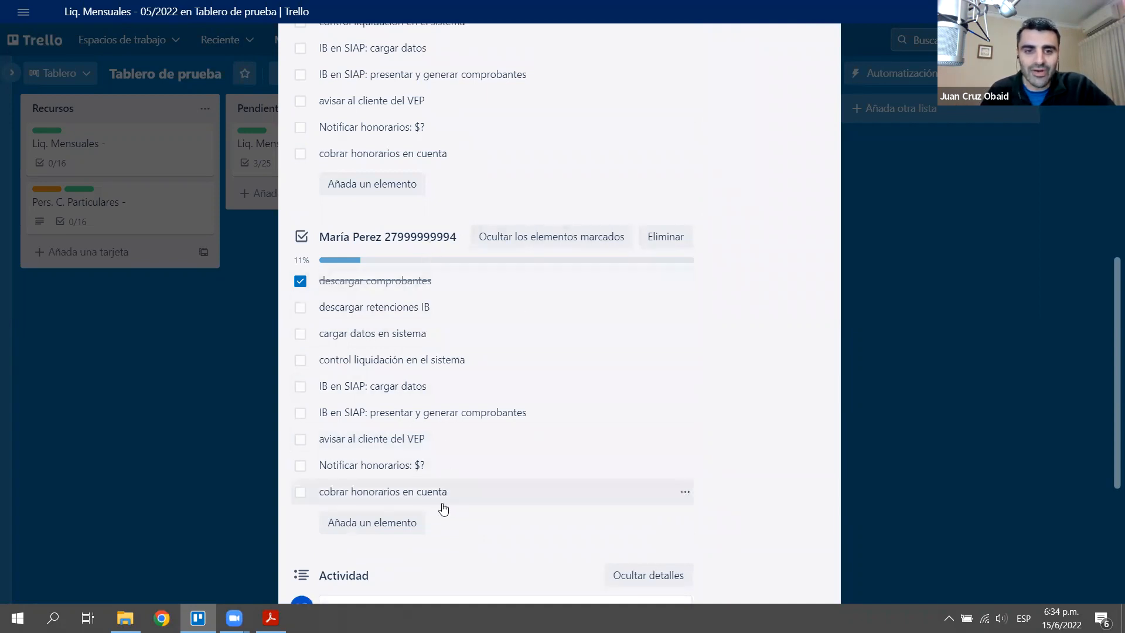
{"action": "scroll", "coordinate": [442, 508], "scroll_direction": "down", "scroll_amount": 1}
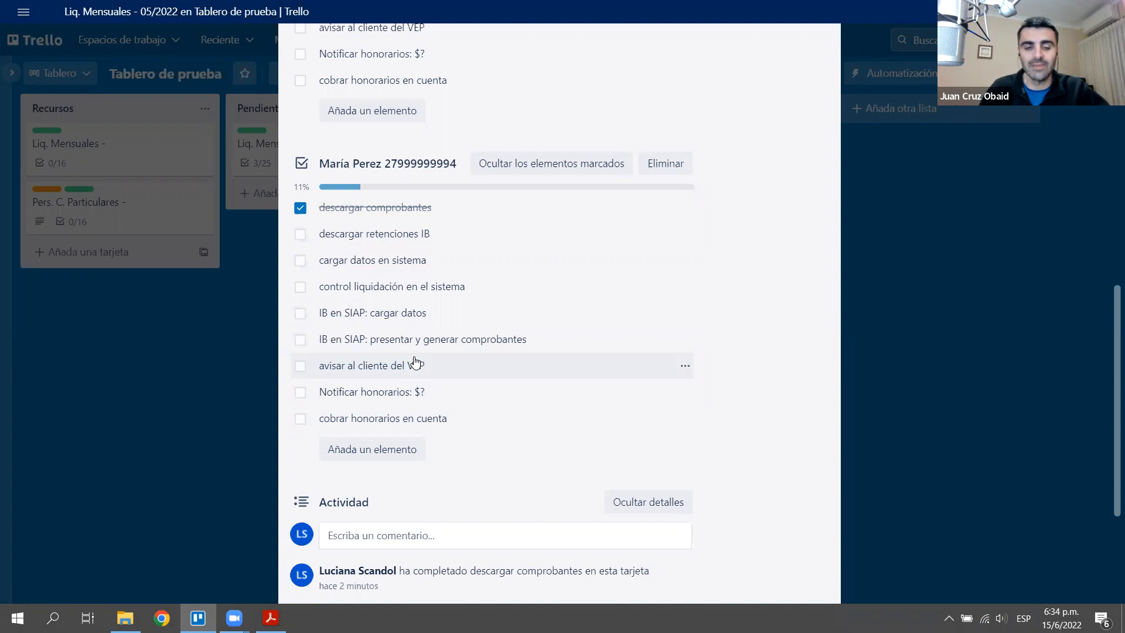
- Toggle the Actividad details on Liq. Mensuales - 05/2022 off, on and off again, leaving them hidden
{"action": "scroll", "coordinate": [589, 421], "scroll_direction": "down", "scroll_amount": 4}
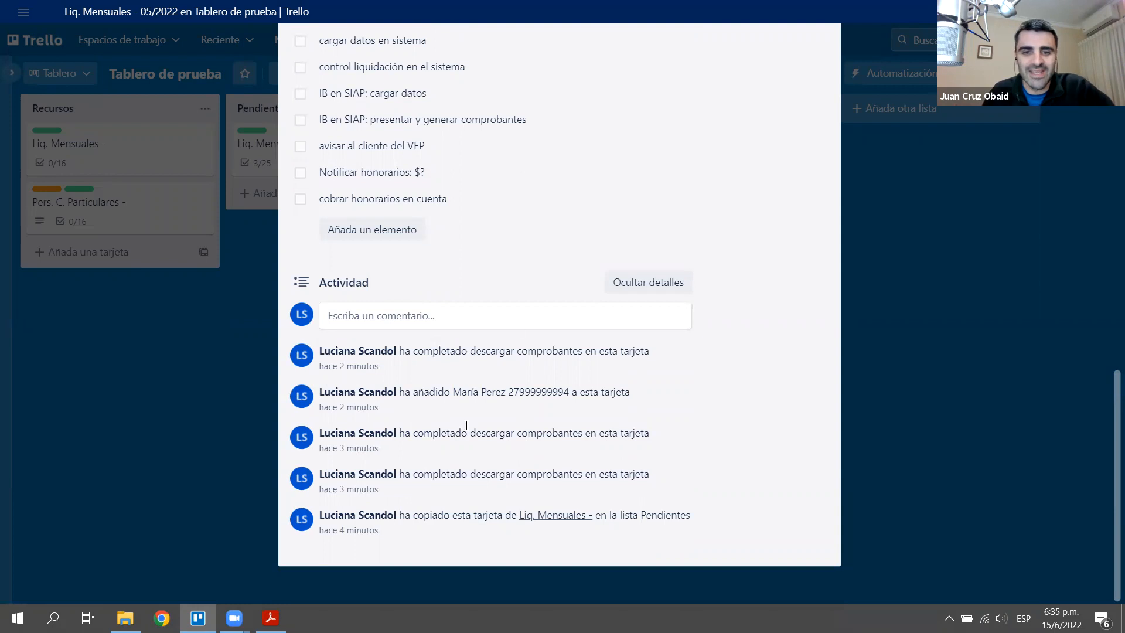
{"action": "scroll", "coordinate": [585, 333], "scroll_direction": "up", "scroll_amount": 3}
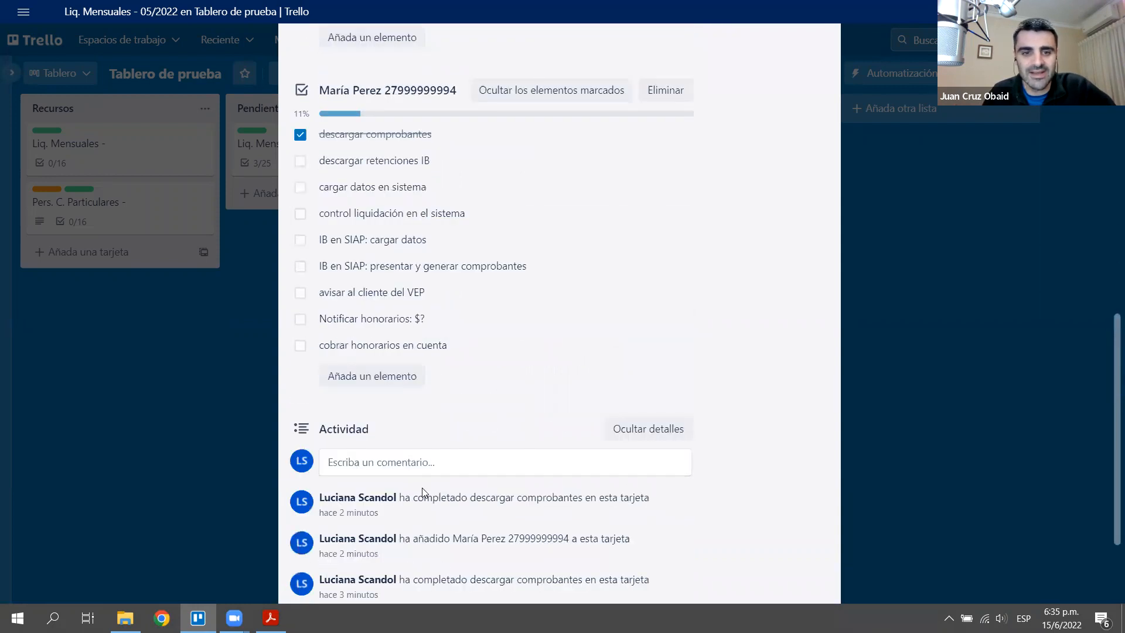
{"action": "scroll", "coordinate": [405, 462], "scroll_direction": "down", "scroll_amount": 3}
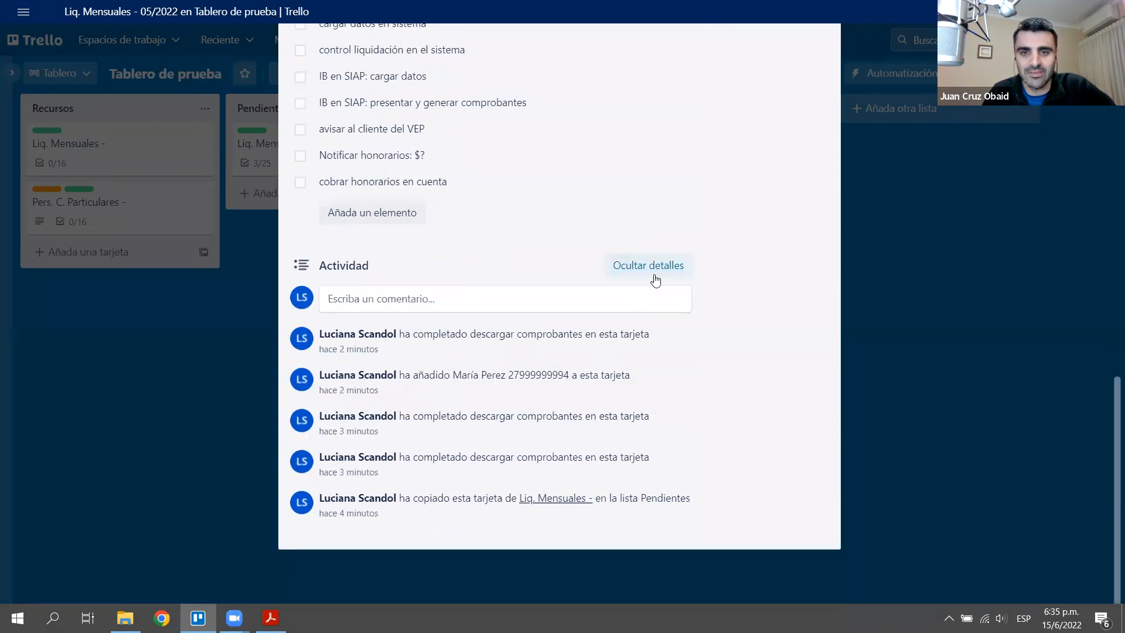
{"action": "left_click", "coordinate": [651, 268]}
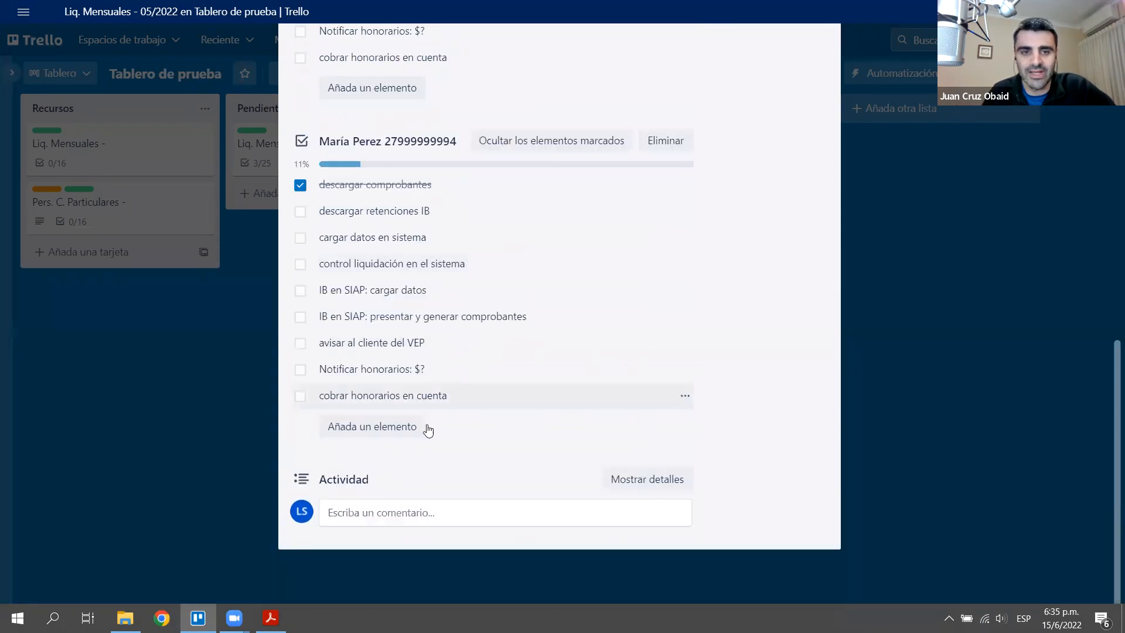
{"action": "left_click", "coordinate": [644, 480]}
{"action": "scroll", "coordinate": [410, 352], "scroll_direction": "down", "scroll_amount": 2}
{"action": "scroll", "coordinate": [386, 312], "scroll_direction": "down", "scroll_amount": 2}
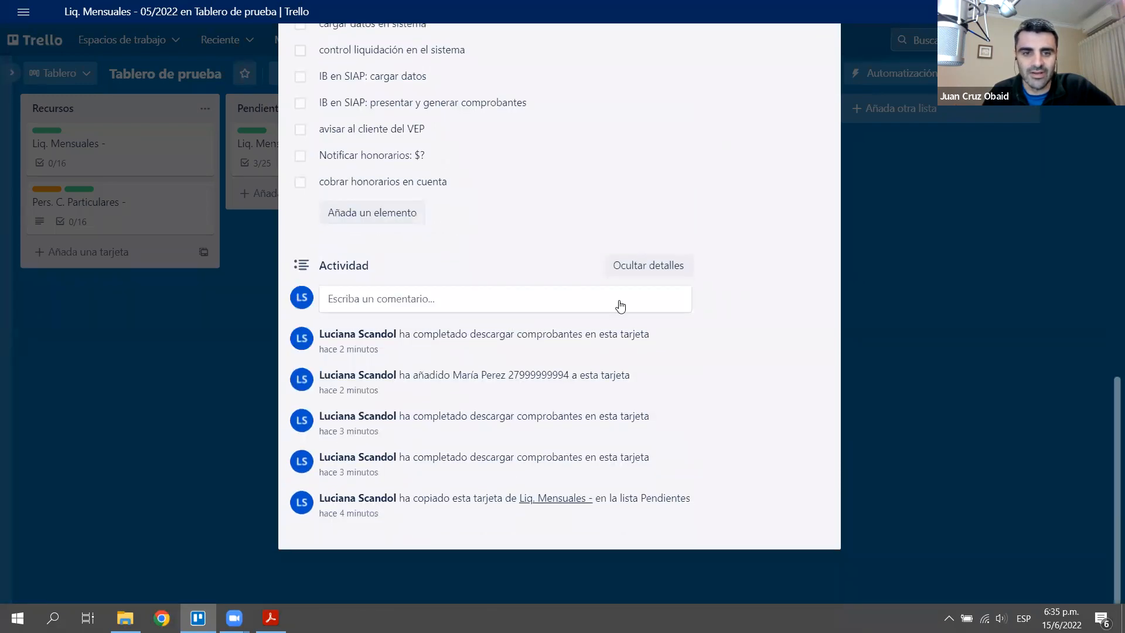
{"action": "left_click", "coordinate": [638, 271]}
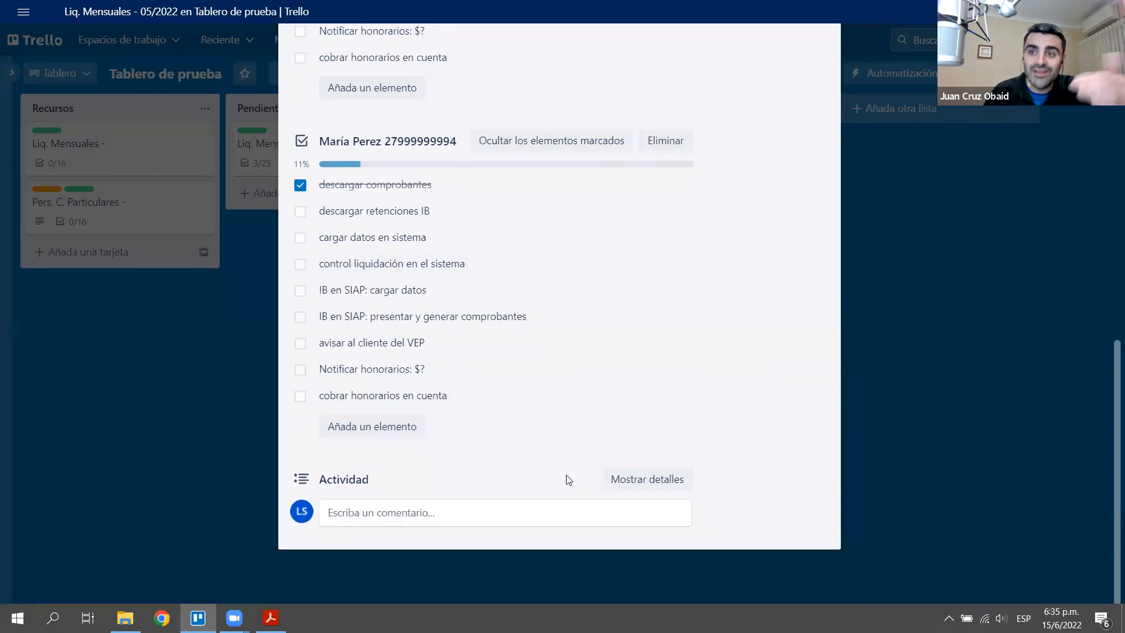
{"action": "scroll", "coordinate": [550, 284], "scroll_direction": "up", "scroll_amount": 2}
{"action": "scroll", "coordinate": [557, 286], "scroll_direction": "up", "scroll_amount": 1}
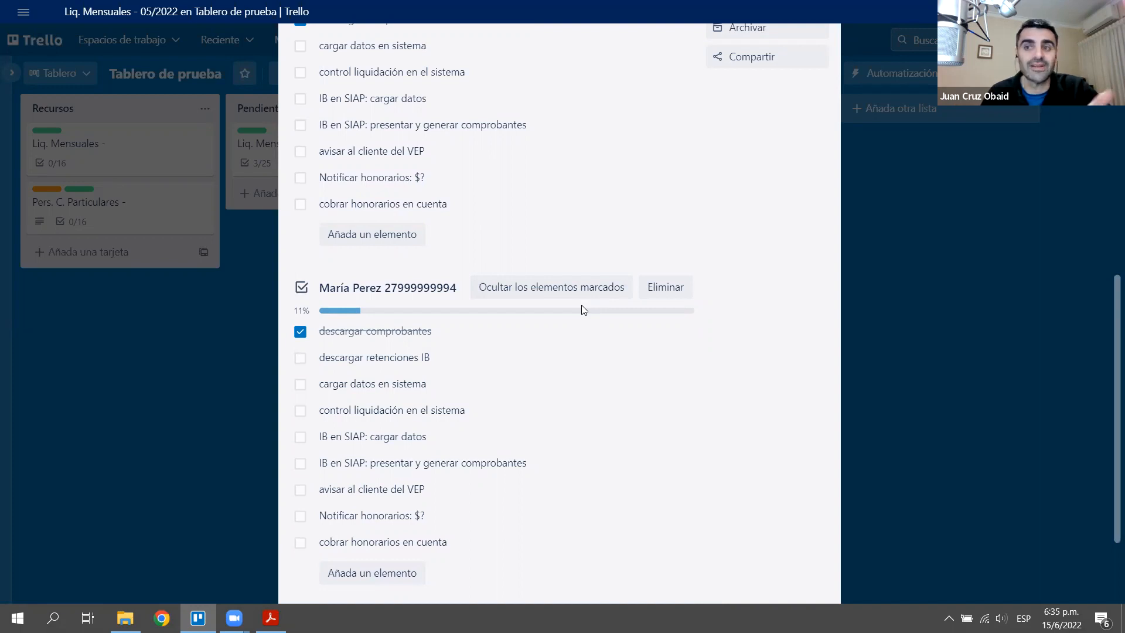
{"action": "scroll", "coordinate": [584, 309], "scroll_direction": "up", "scroll_amount": 10}
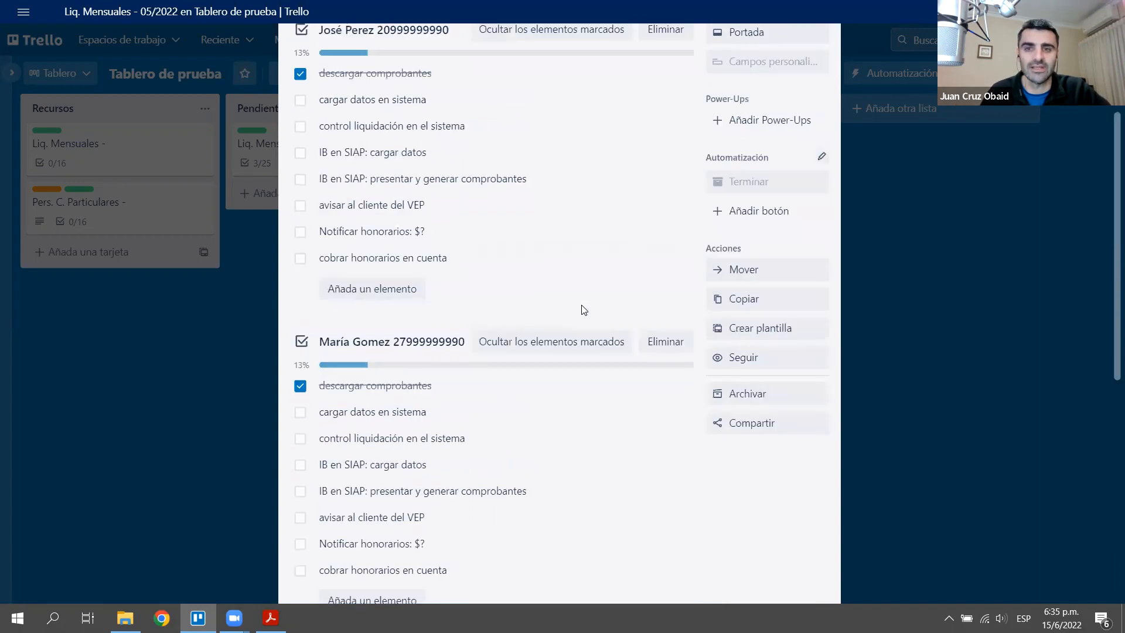
{"action": "scroll", "coordinate": [584, 310], "scroll_direction": "up", "scroll_amount": 1}
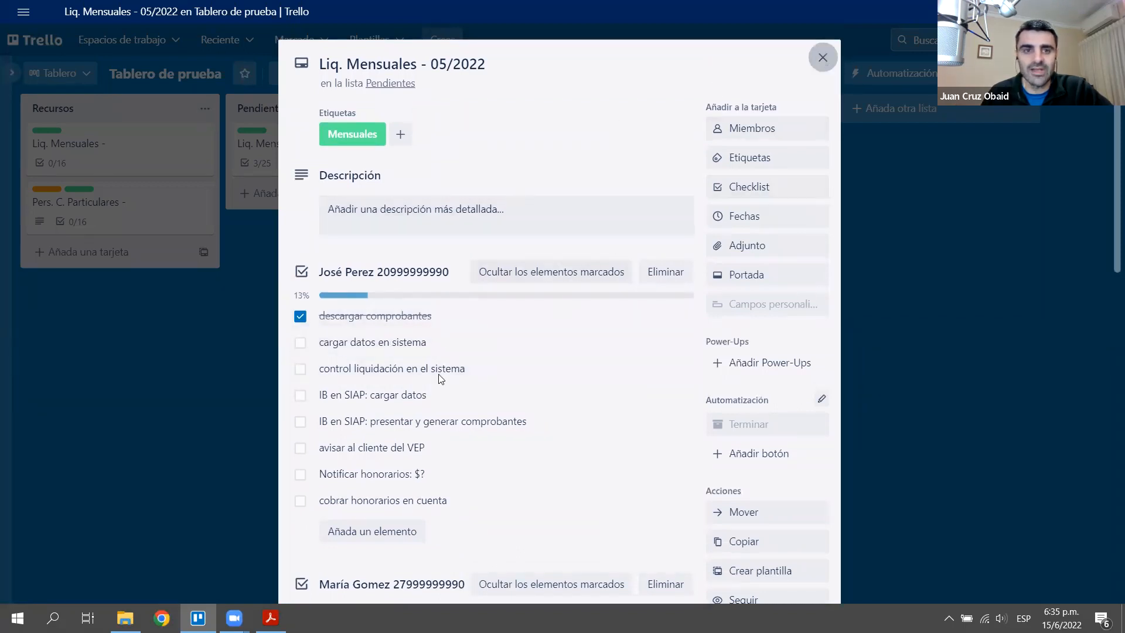
- Close the card and move Liq. Mensuales - 05/2022 from Pendientes to Haciendo
{"action": "key", "text": "Escape"}
{"action": "left_click_drag", "start_coordinate": [309, 158], "coordinate": [497, 146]}
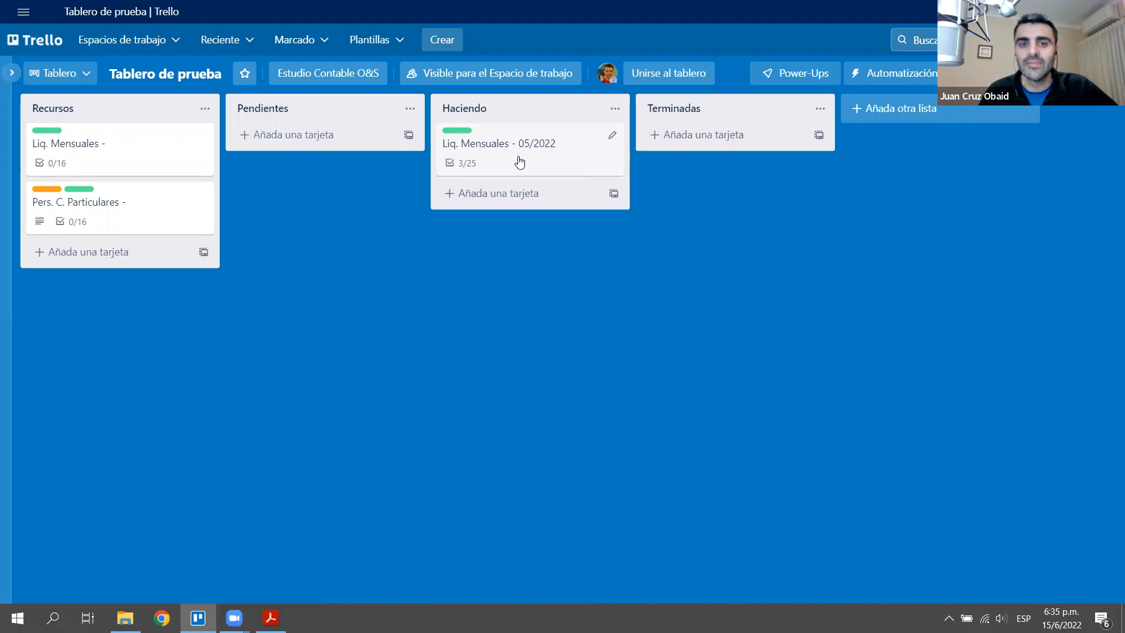
- Set Liq. Mensuales - 05/2022's due date to 25 June at 18:36 and close the card
{"action": "left_click", "coordinate": [541, 173]}
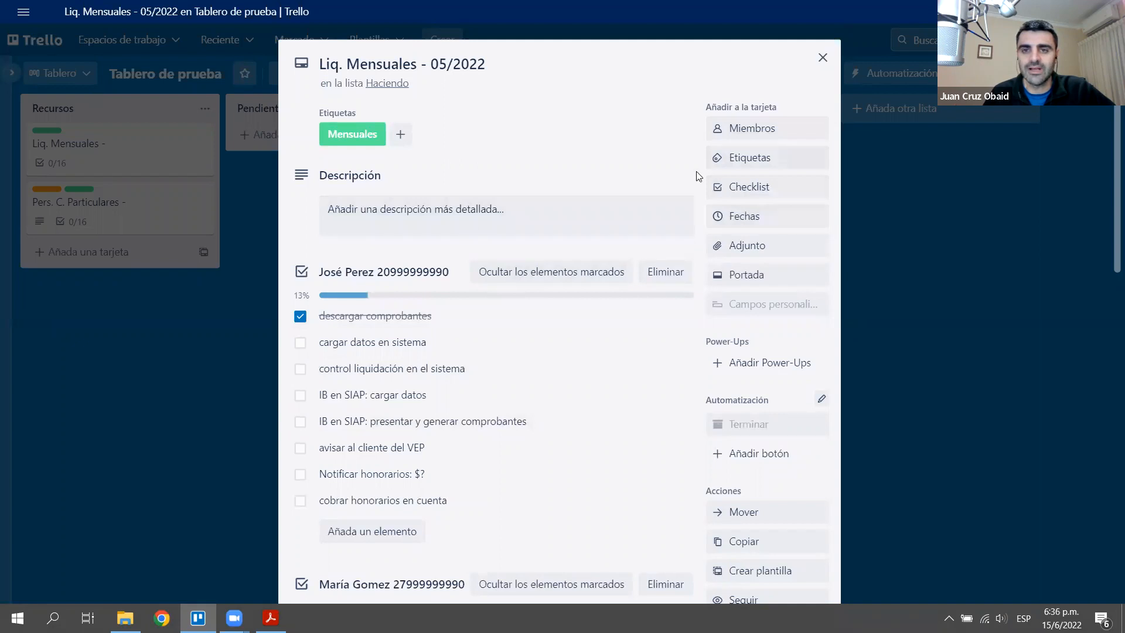
{"action": "left_click", "coordinate": [744, 222]}
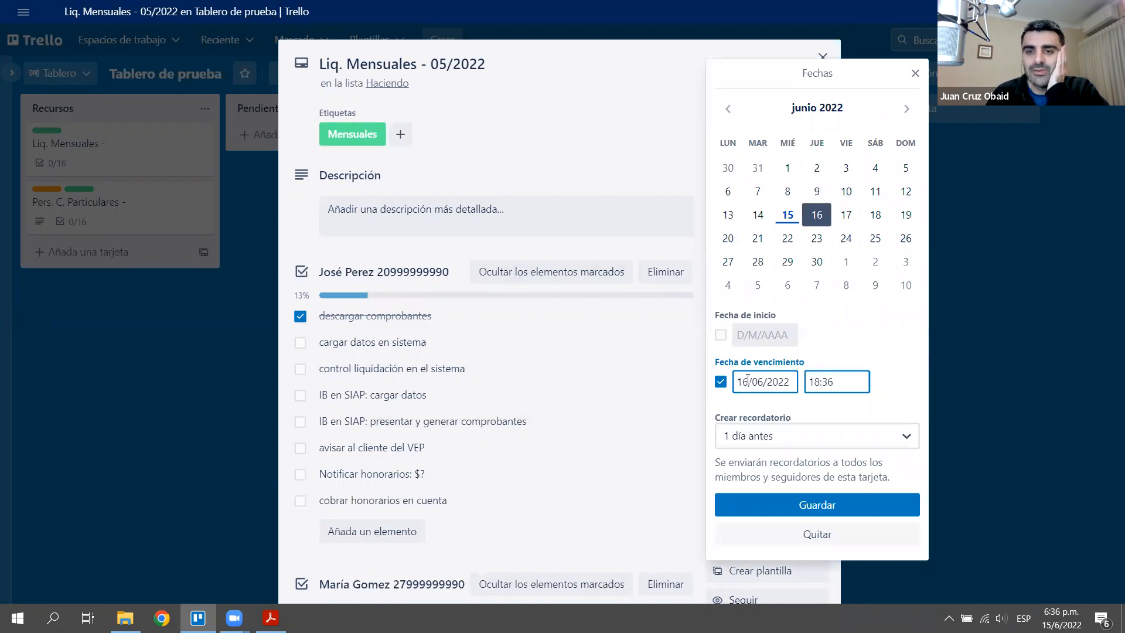
{"action": "left_click", "coordinate": [875, 237]}
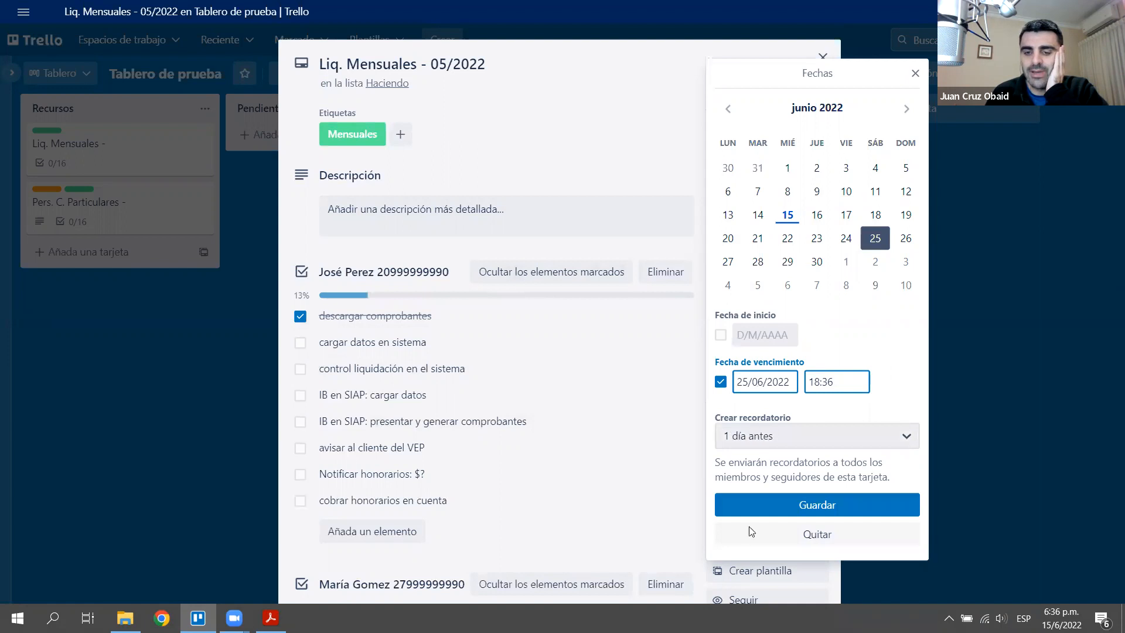
{"action": "left_click", "coordinate": [792, 513]}
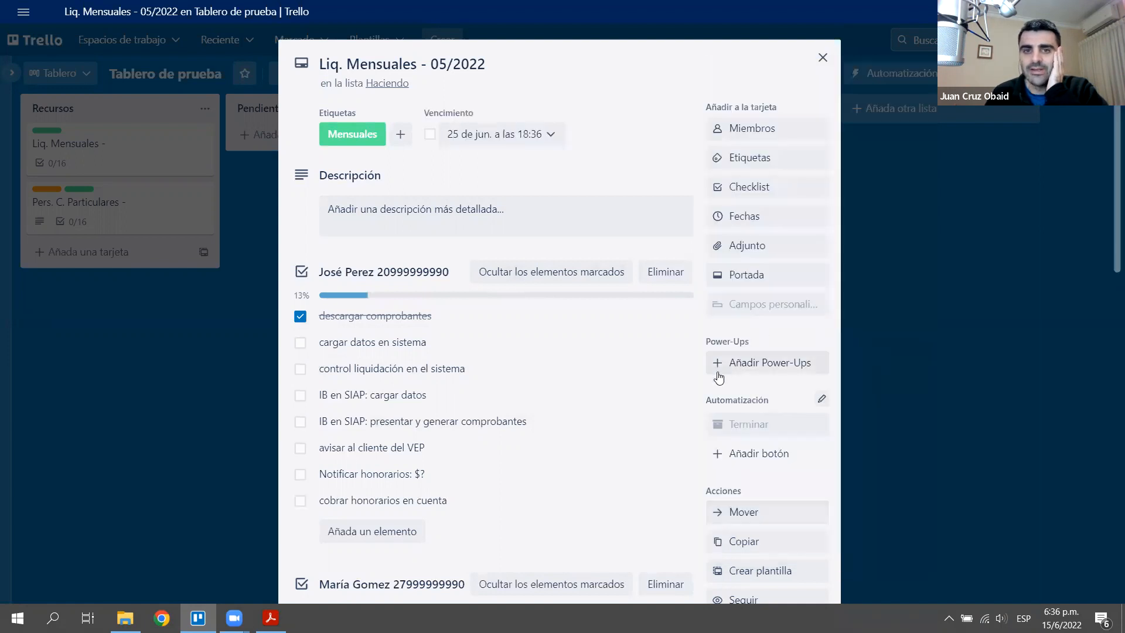
{"action": "left_click", "coordinate": [825, 64]}
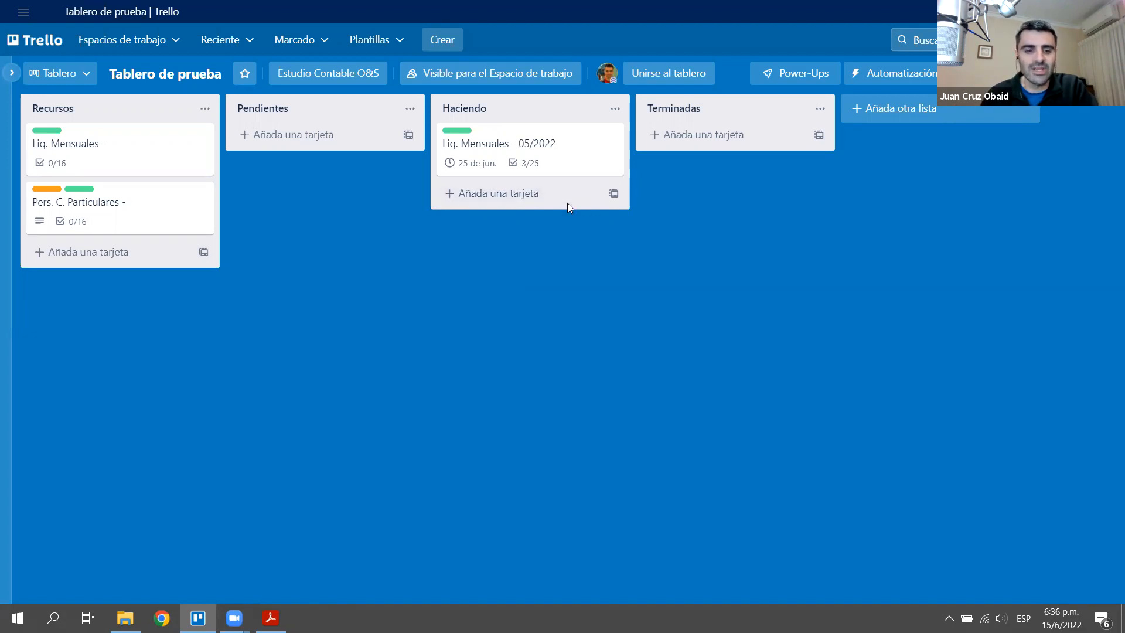
{"action": "key", "text": "alt+Tab"}
{"action": "key", "text": "alt+Tab"}
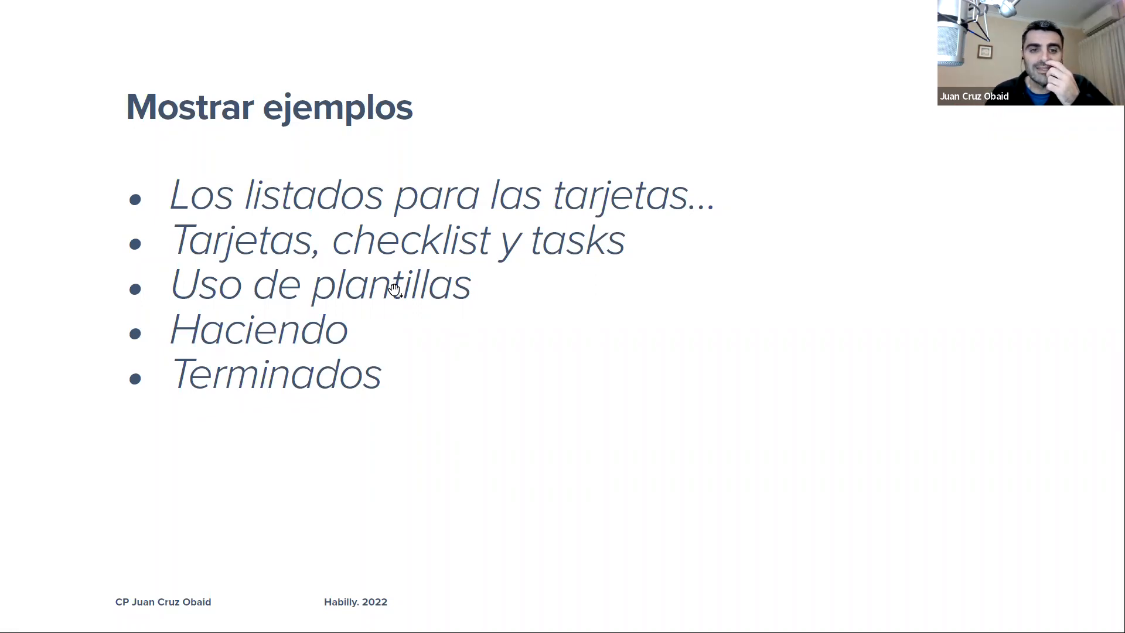
{"action": "key", "text": "alt+Tab"}
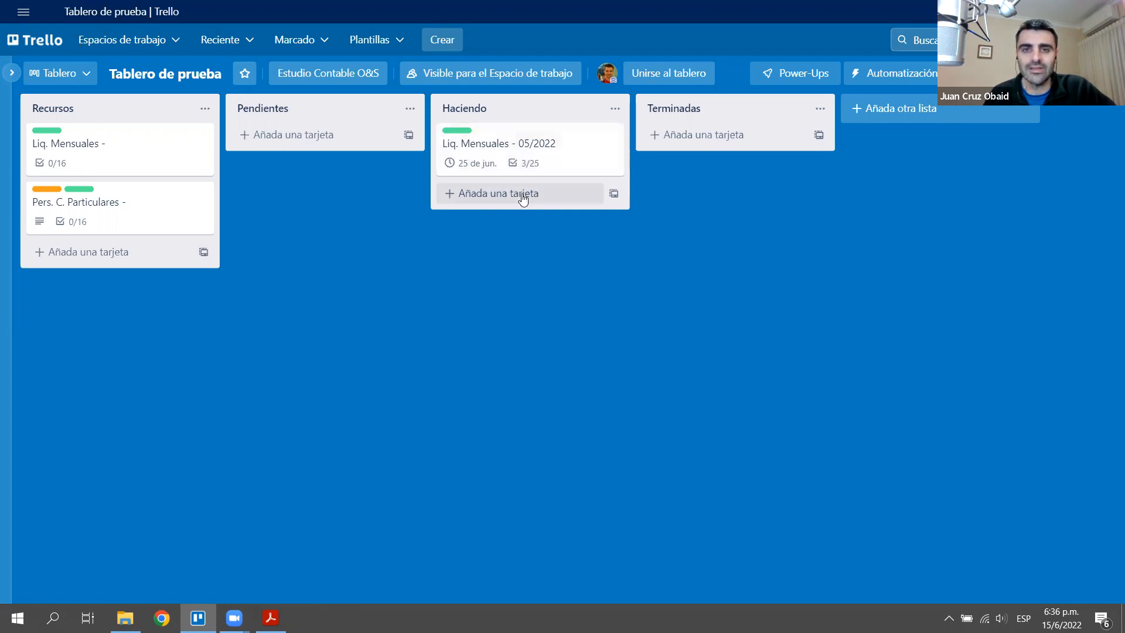
{"action": "left_click", "coordinate": [535, 149]}
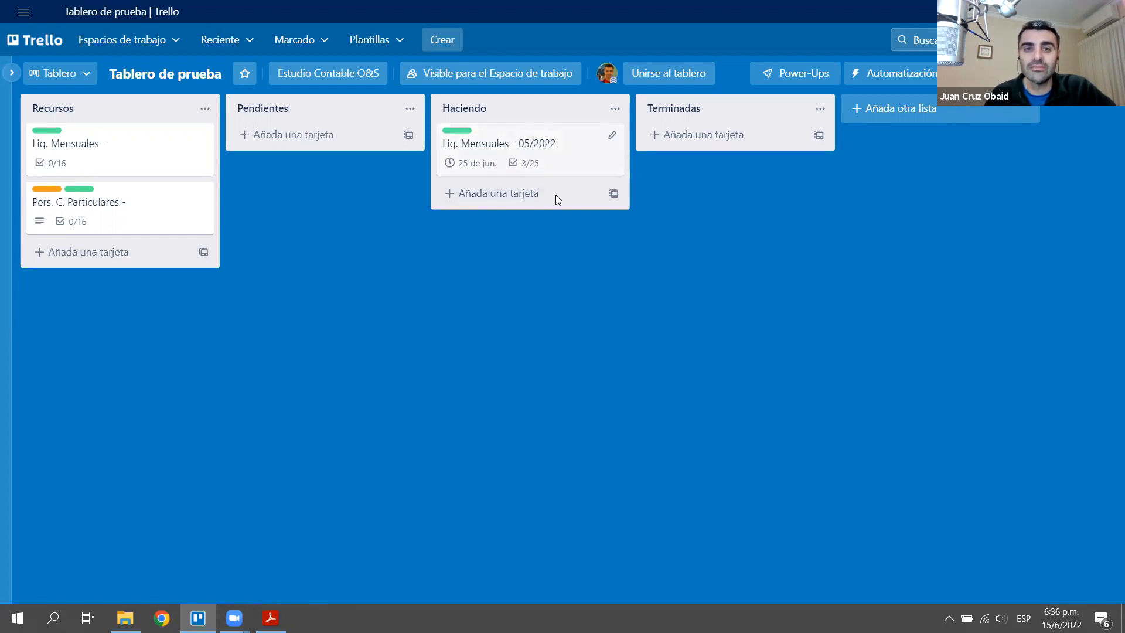
- In the first client checklist, tick six tasks from cargar datos en sistema through Notificar honorarios
{"action": "scroll", "coordinate": [546, 248], "scroll_direction": "down", "scroll_amount": 3}
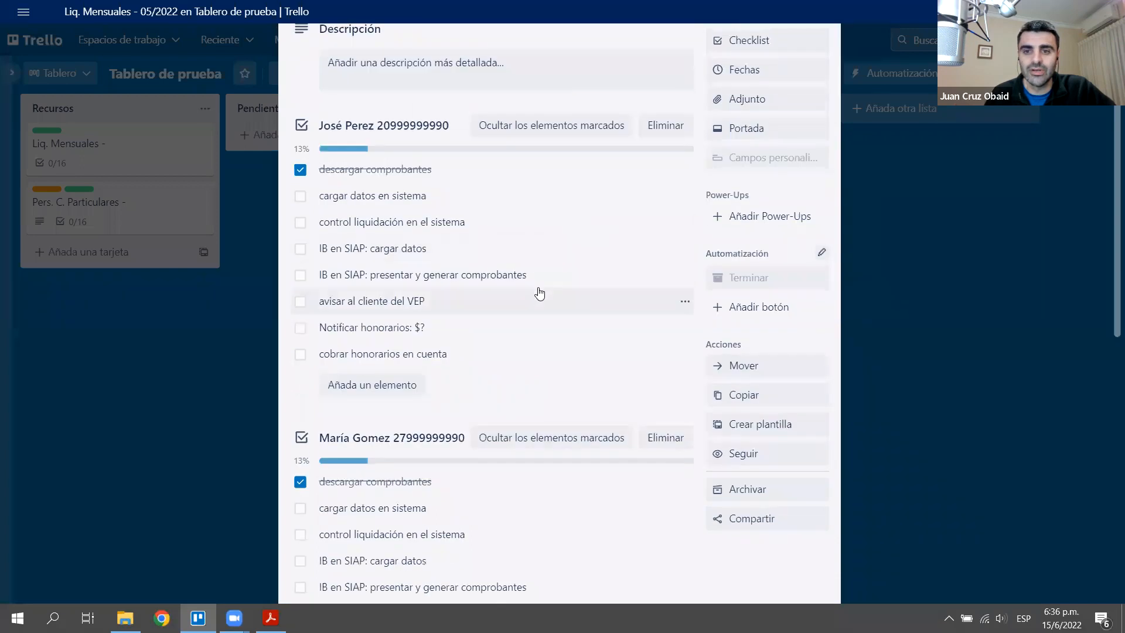
{"action": "scroll", "coordinate": [554, 298], "scroll_direction": "up", "scroll_amount": 3}
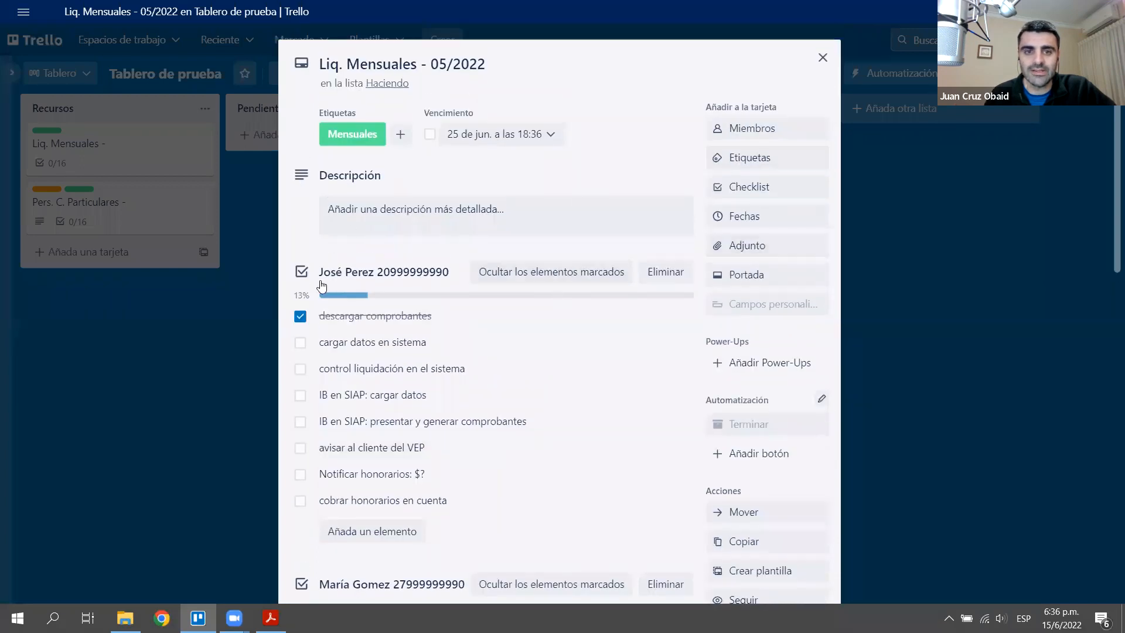
{"action": "left_click", "coordinate": [300, 342]}
{"action": "left_click", "coordinate": [300, 369]}
{"action": "left_click", "coordinate": [302, 396]}
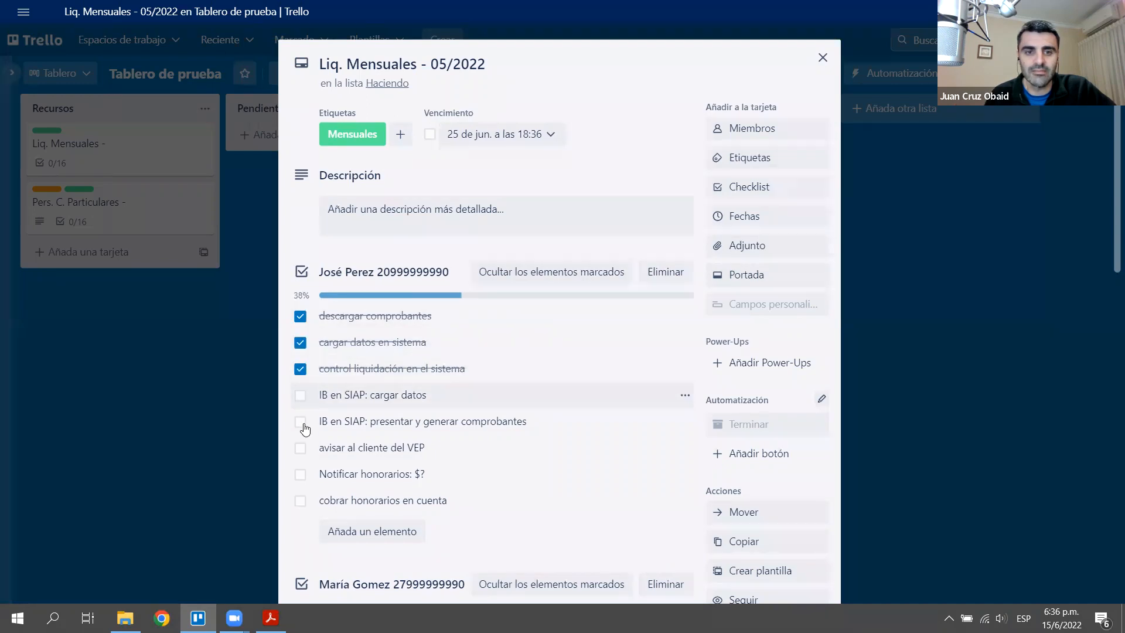
{"action": "left_click", "coordinate": [301, 448]}
{"action": "left_click", "coordinate": [306, 423]}
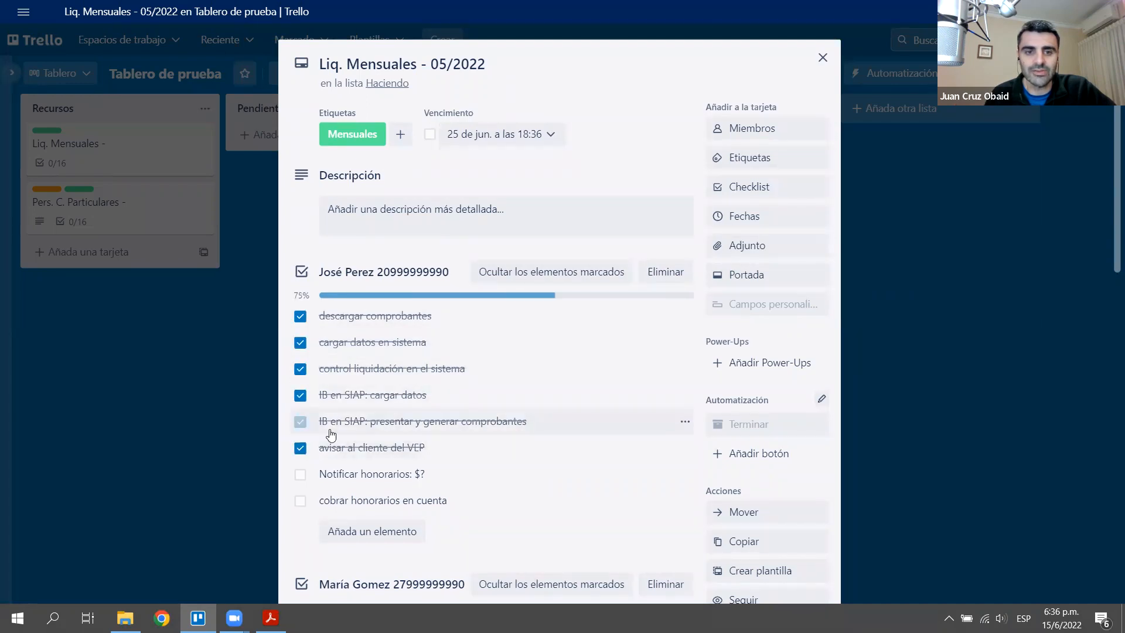
{"action": "scroll", "coordinate": [310, 427], "scroll_direction": "down", "scroll_amount": 4}
{"action": "left_click", "coordinate": [302, 255]}
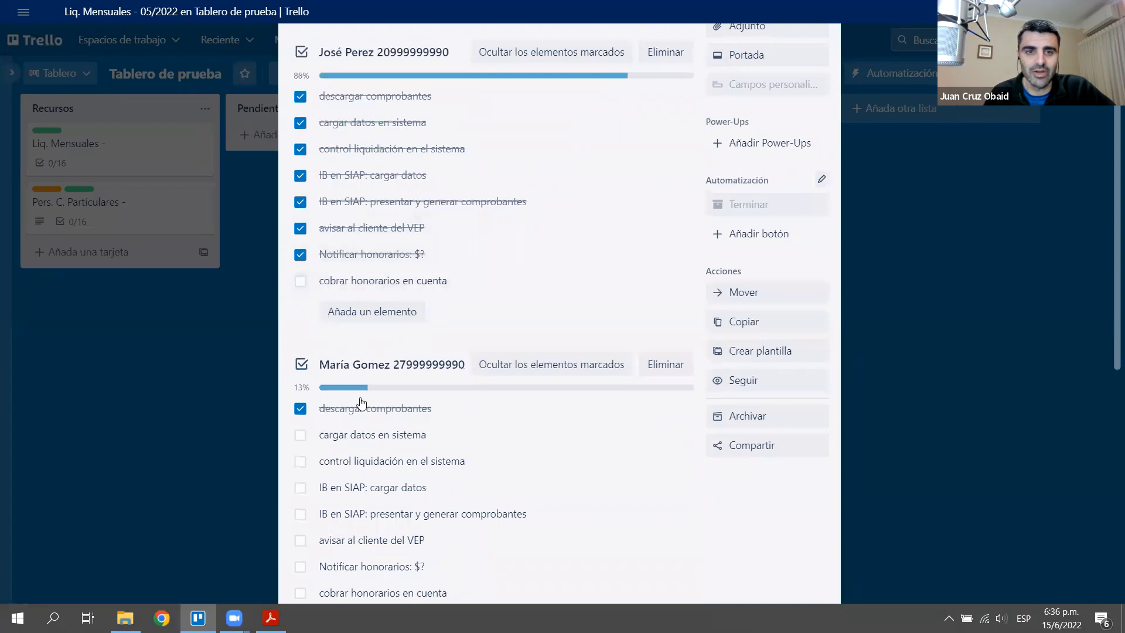
- Delete the third client's checklist from the card
{"action": "scroll", "coordinate": [592, 383], "scroll_direction": "down", "scroll_amount": 5}
{"action": "left_click", "coordinate": [672, 381]}
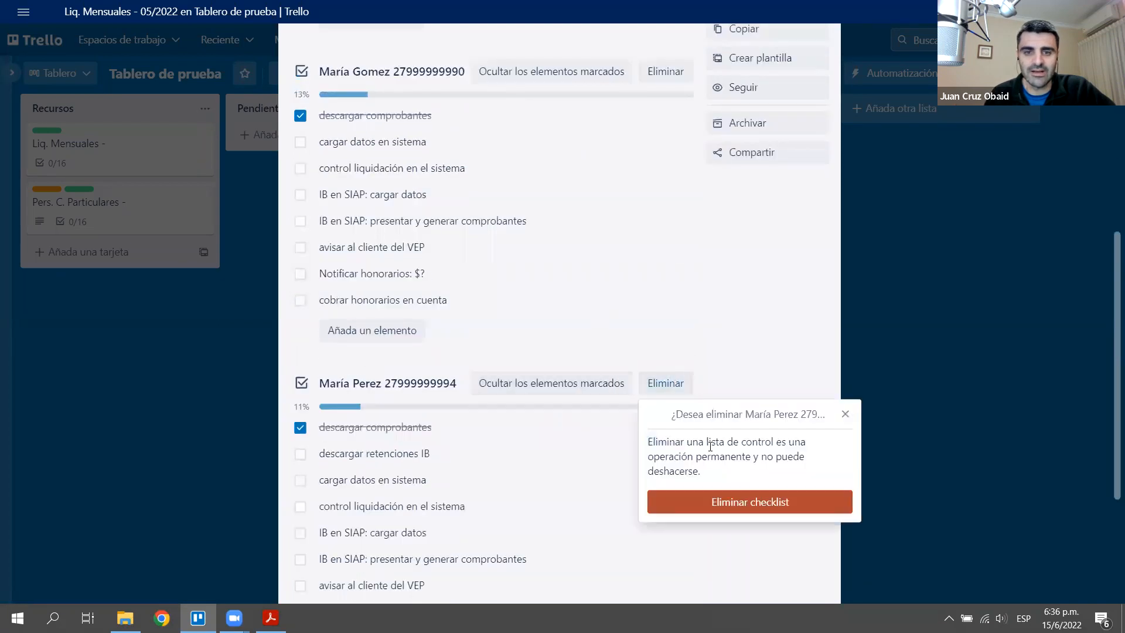
{"action": "left_click", "coordinate": [712, 496]}
- Tick the remaining seven tasks of the second checklist, ending with cobrar honorarios en cuenta, for 100%
{"action": "scroll", "coordinate": [410, 352], "scroll_direction": "up", "scroll_amount": 4}
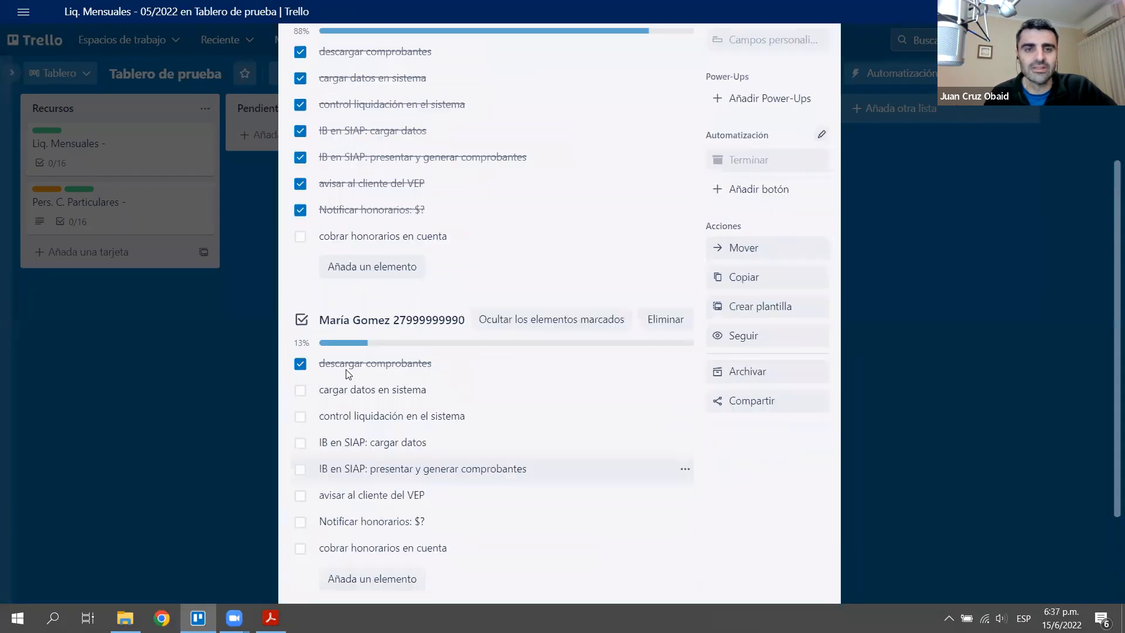
{"action": "left_click", "coordinate": [300, 457]}
{"action": "left_click", "coordinate": [300, 511]}
{"action": "left_click", "coordinate": [300, 536]}
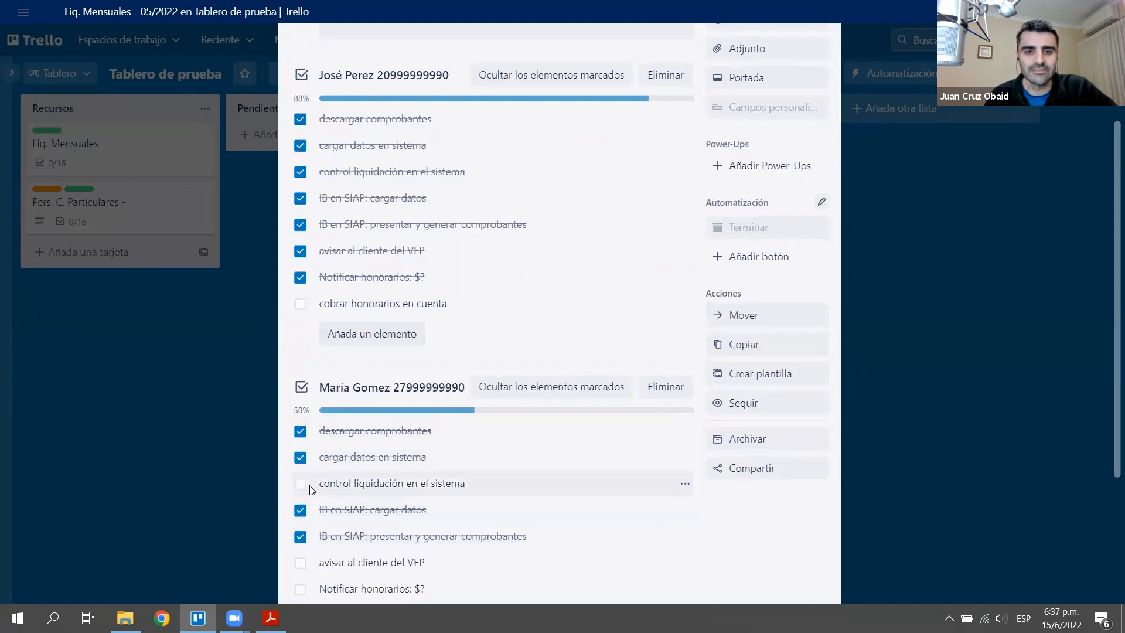
{"action": "left_click", "coordinate": [300, 484]}
{"action": "scroll", "coordinate": [317, 410], "scroll_direction": "down", "scroll_amount": 3}
{"action": "left_click", "coordinate": [300, 343]}
{"action": "left_click", "coordinate": [301, 369]}
{"action": "scroll", "coordinate": [674, 302], "scroll_direction": "up", "scroll_amount": 3}
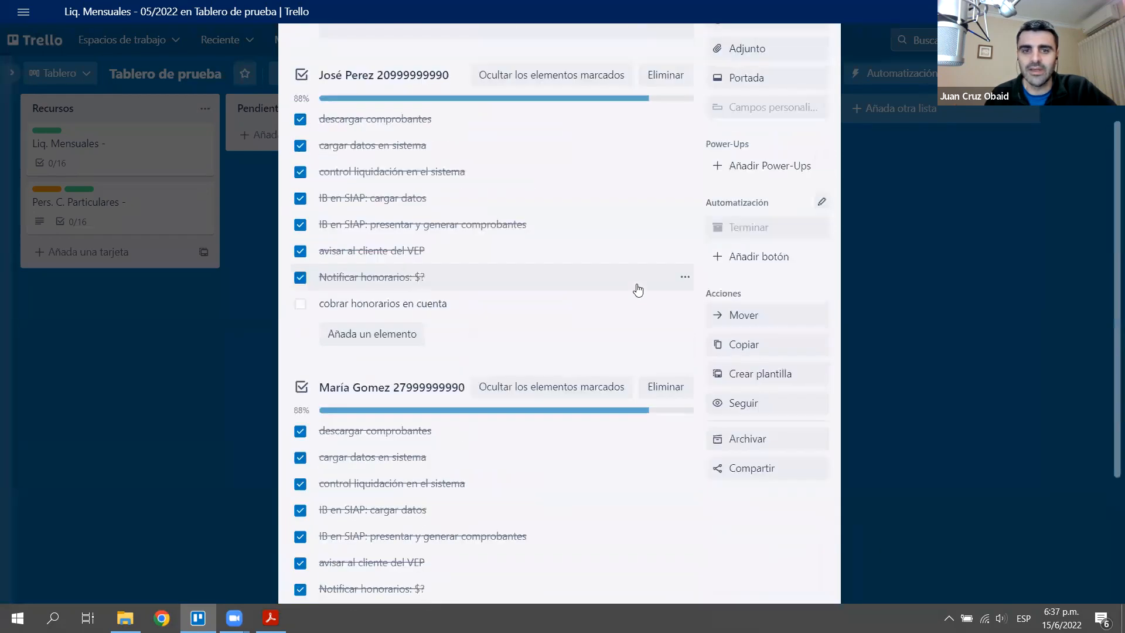
{"action": "scroll", "coordinate": [673, 410], "scroll_direction": "down", "scroll_amount": 3}
{"action": "left_click", "coordinate": [300, 396]}
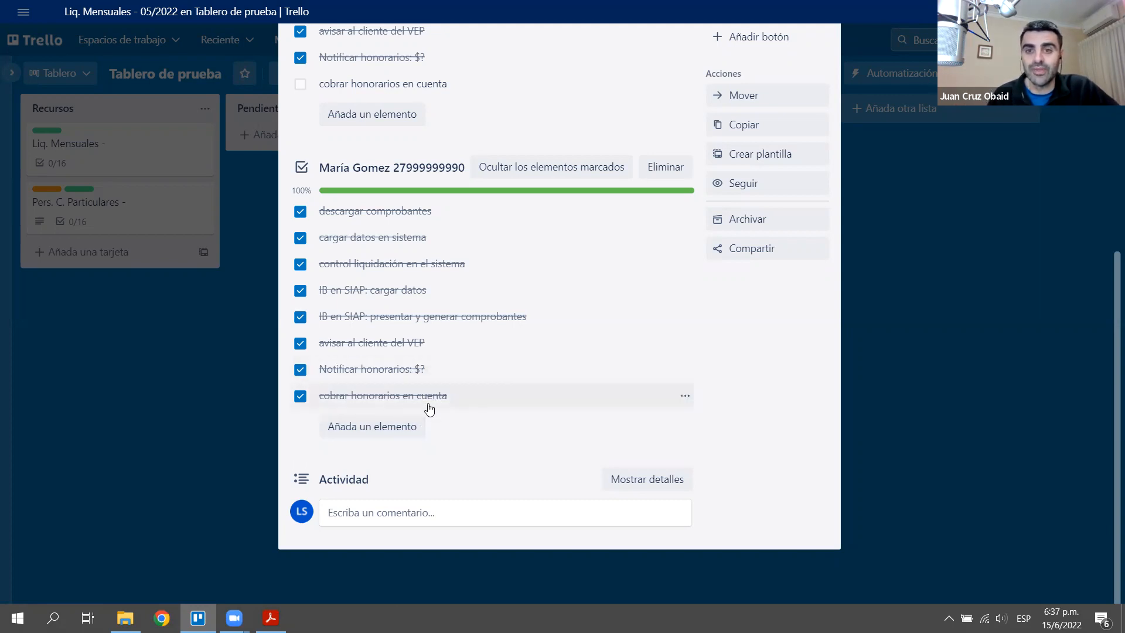
{"action": "scroll", "coordinate": [445, 393], "scroll_direction": "up", "scroll_amount": 1}
{"action": "scroll", "coordinate": [445, 394], "scroll_direction": "up", "scroll_amount": 3}
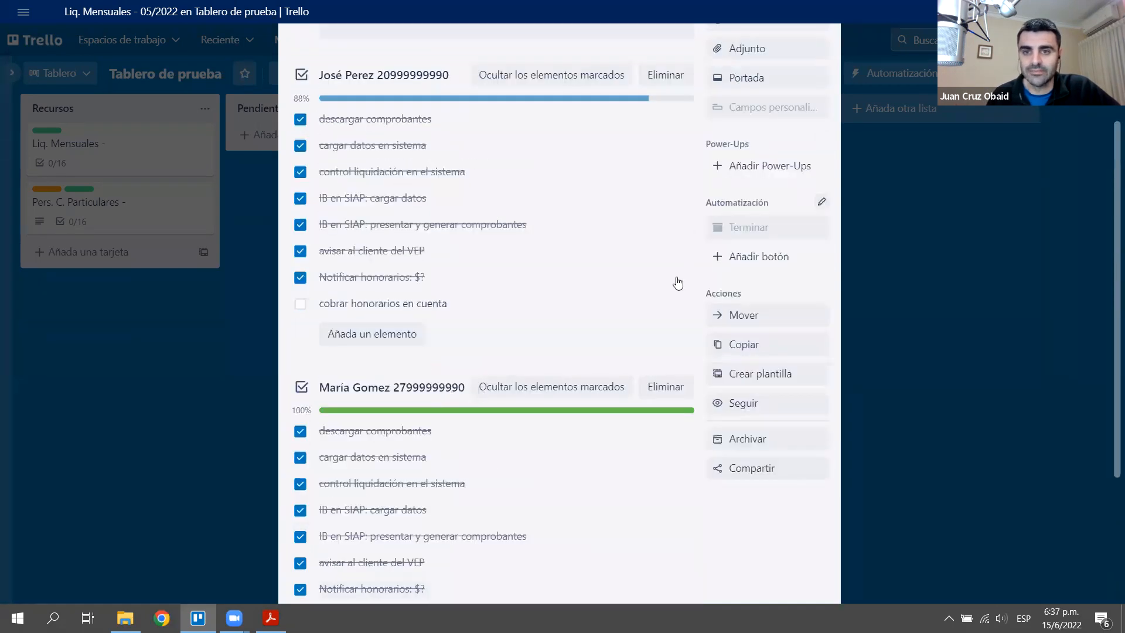
- Preview moving the card to Terminadas, then dismiss the Move popup without moving it
{"action": "left_click", "coordinate": [751, 321]}
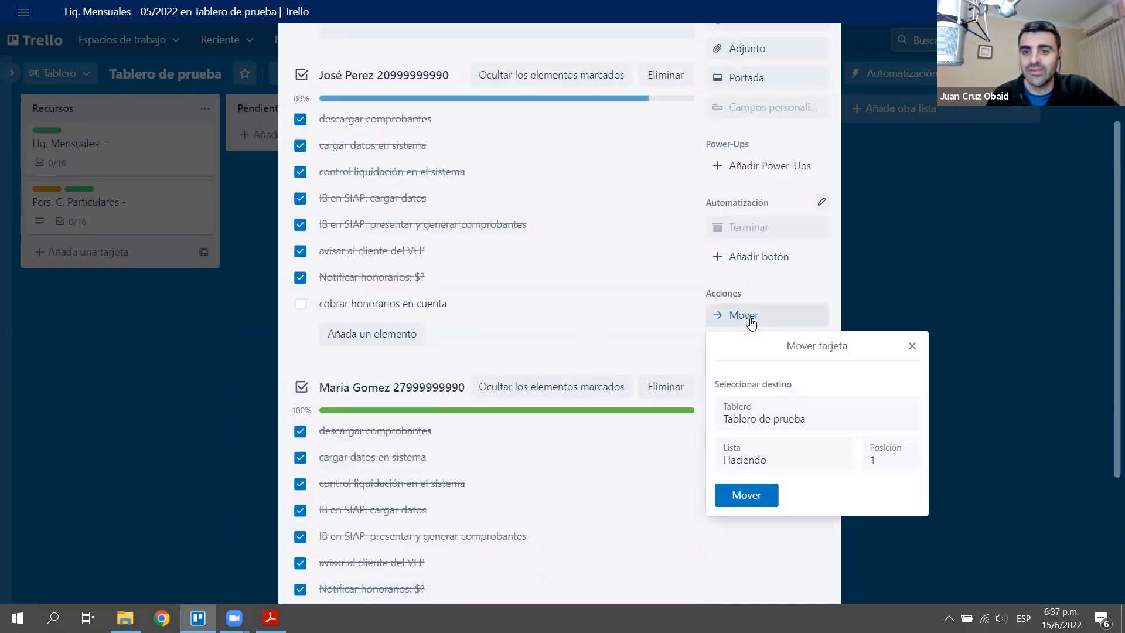
{"action": "left_click", "coordinate": [769, 472]}
{"action": "left_click", "coordinate": [762, 525]}
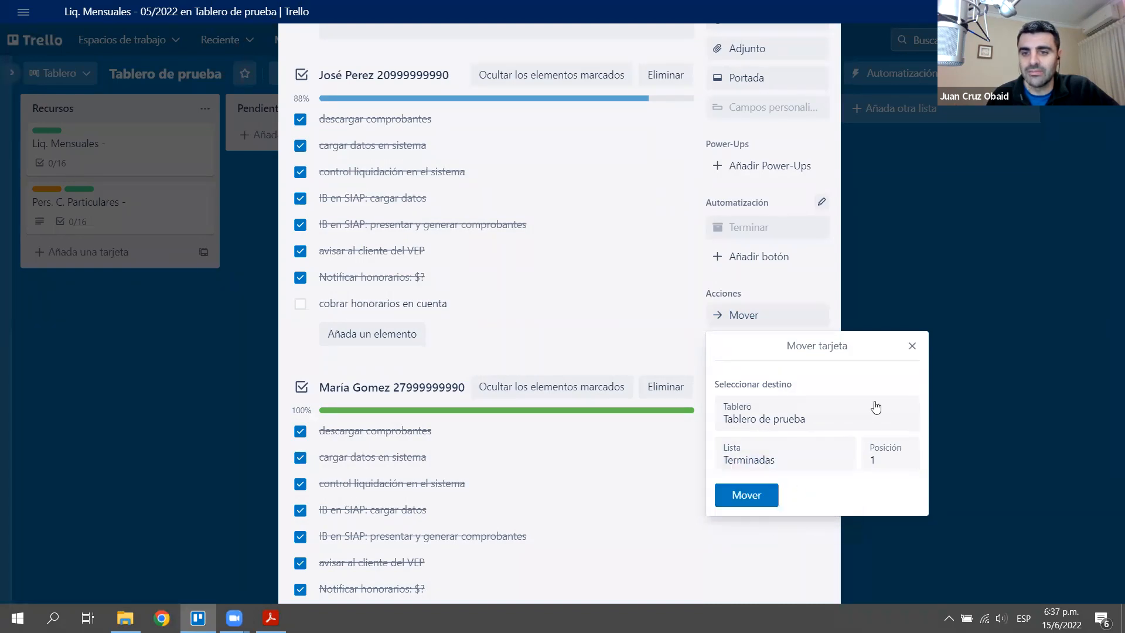
{"action": "left_click", "coordinate": [912, 346]}
{"action": "scroll", "coordinate": [860, 371], "scroll_direction": "up", "scroll_amount": 3}
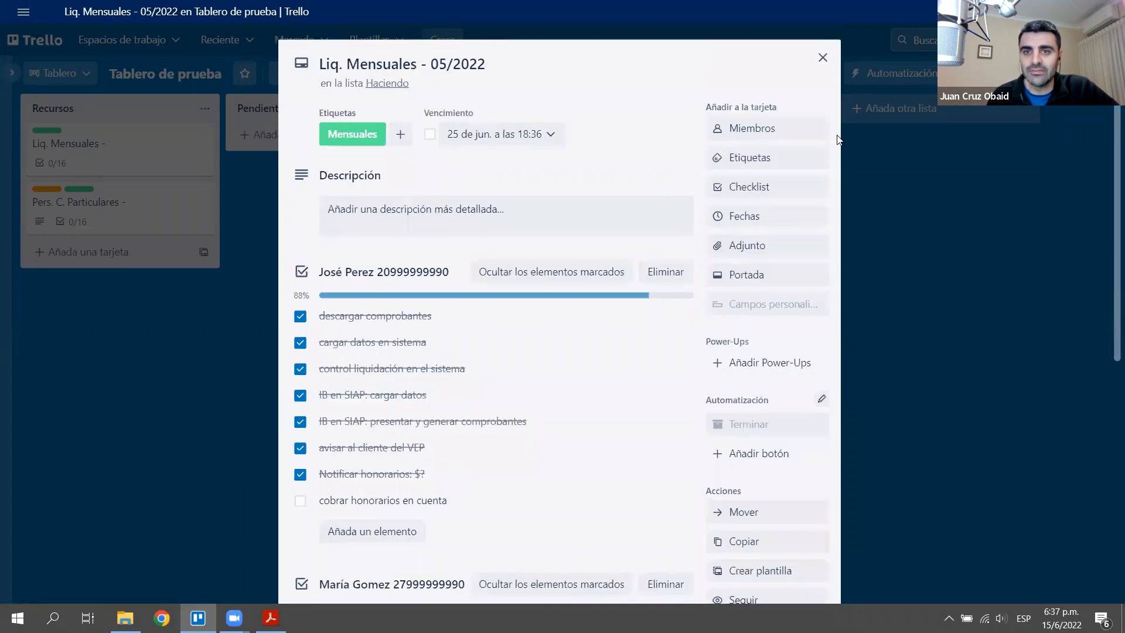
{"action": "scroll", "coordinate": [768, 281], "scroll_direction": "down", "scroll_amount": 3}
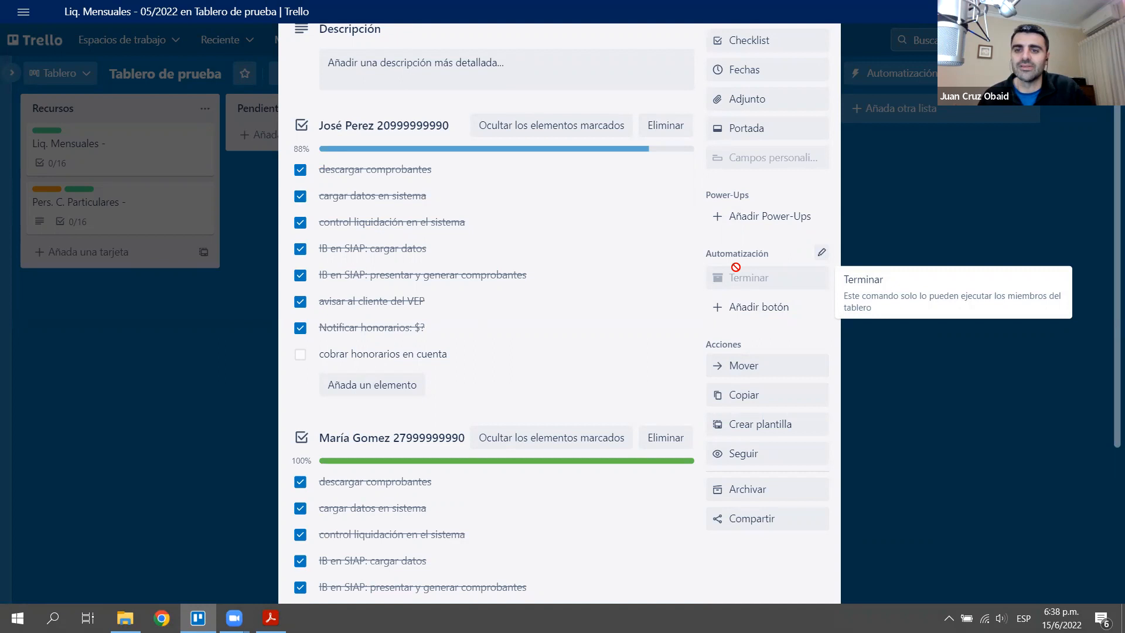
- Create a 'Terminado' card button that moves the card to the Terminadas list
{"action": "left_click", "coordinate": [761, 309]}
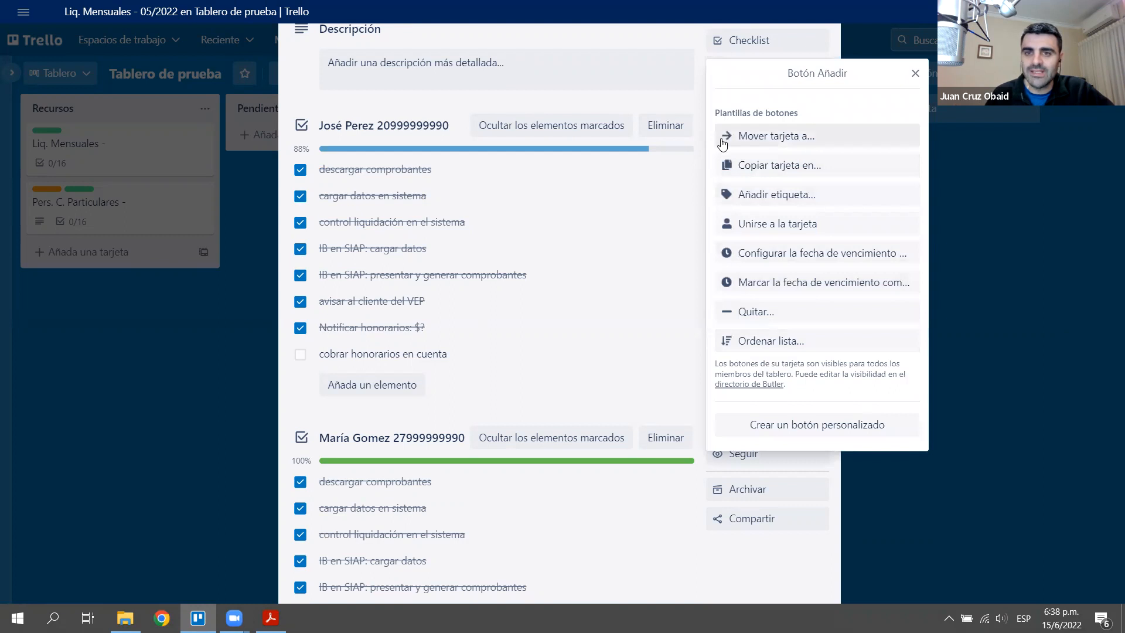
{"action": "left_click", "coordinate": [779, 143]}
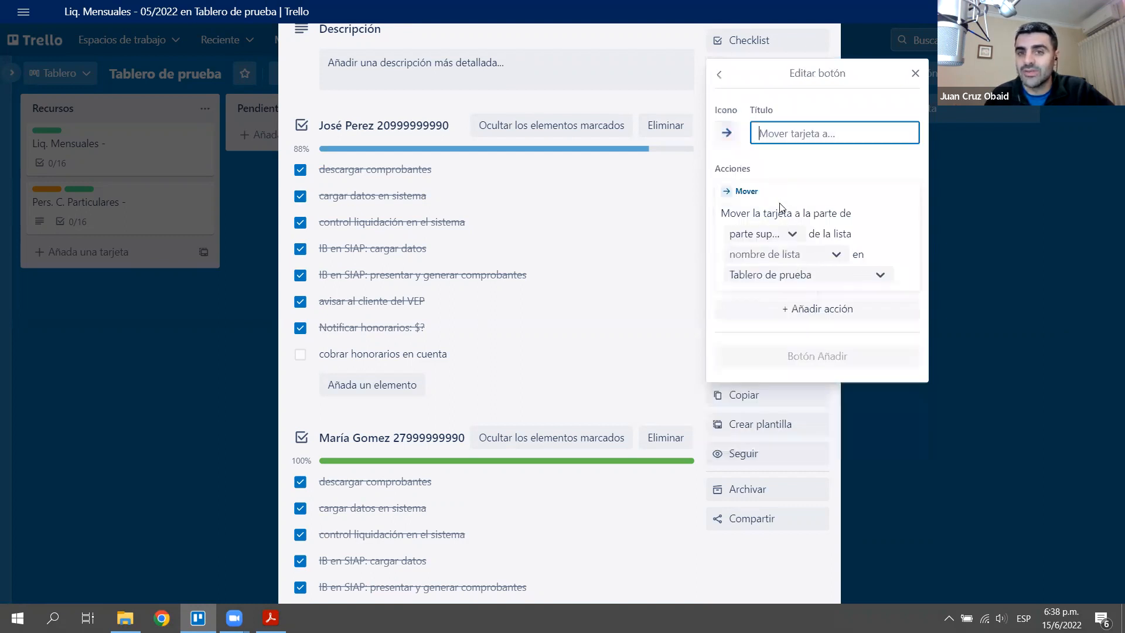
{"action": "type", "text": "Terminado"}
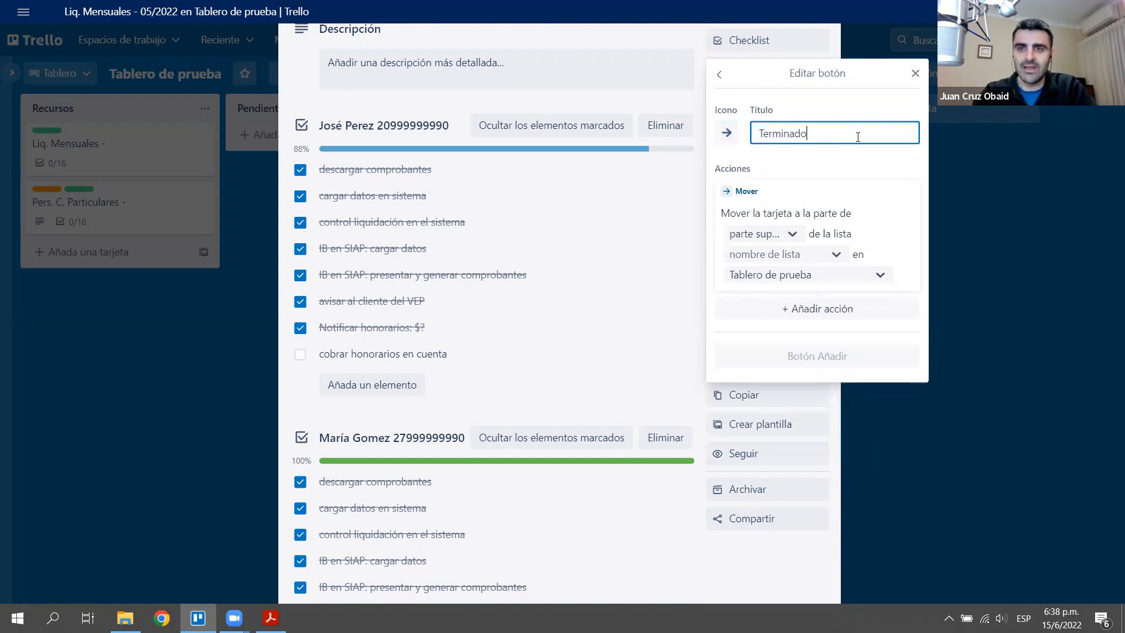
{"action": "type", "text": "!!!!!!!"}
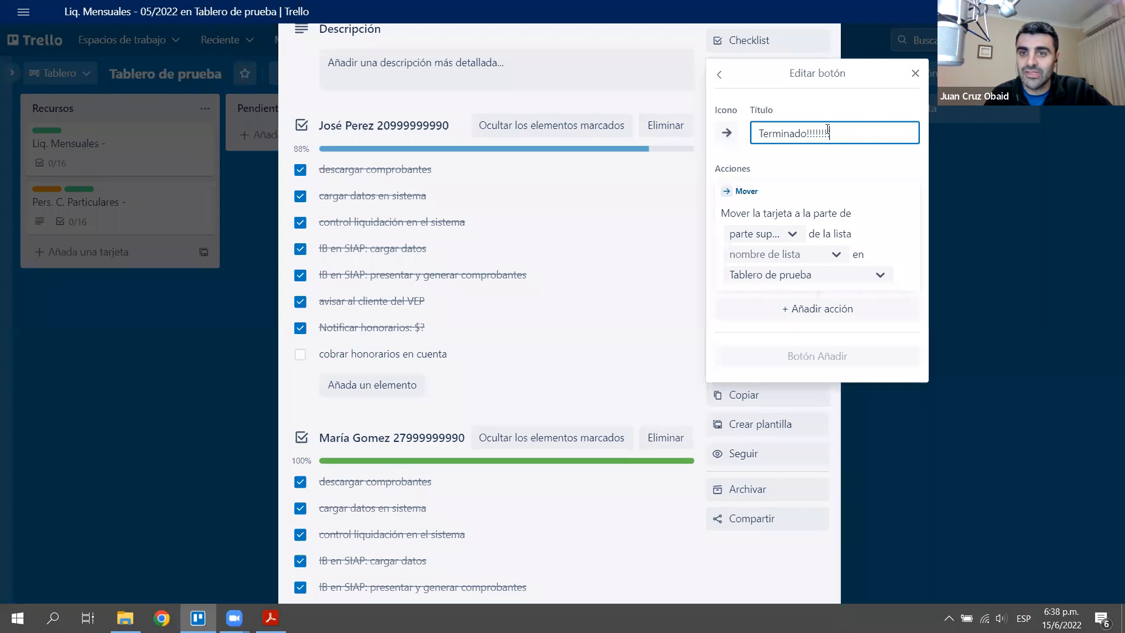
{"action": "left_click_drag", "start_coordinate": [827, 129], "coordinate": [738, 114]}
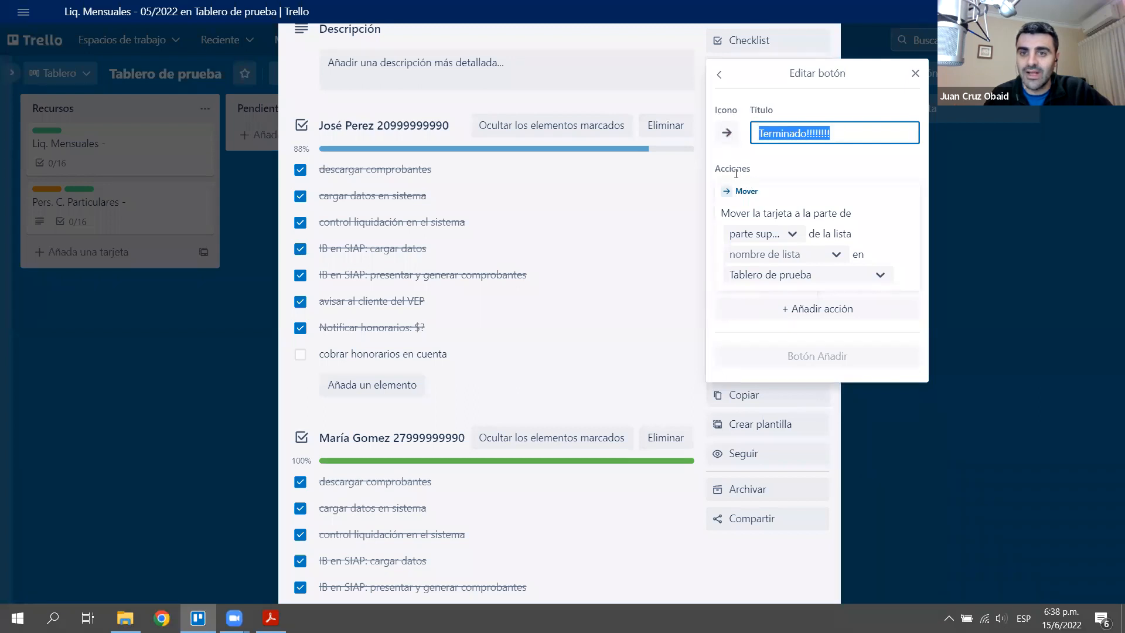
{"action": "left_click_drag", "start_coordinate": [720, 169], "coordinate": [765, 176]}
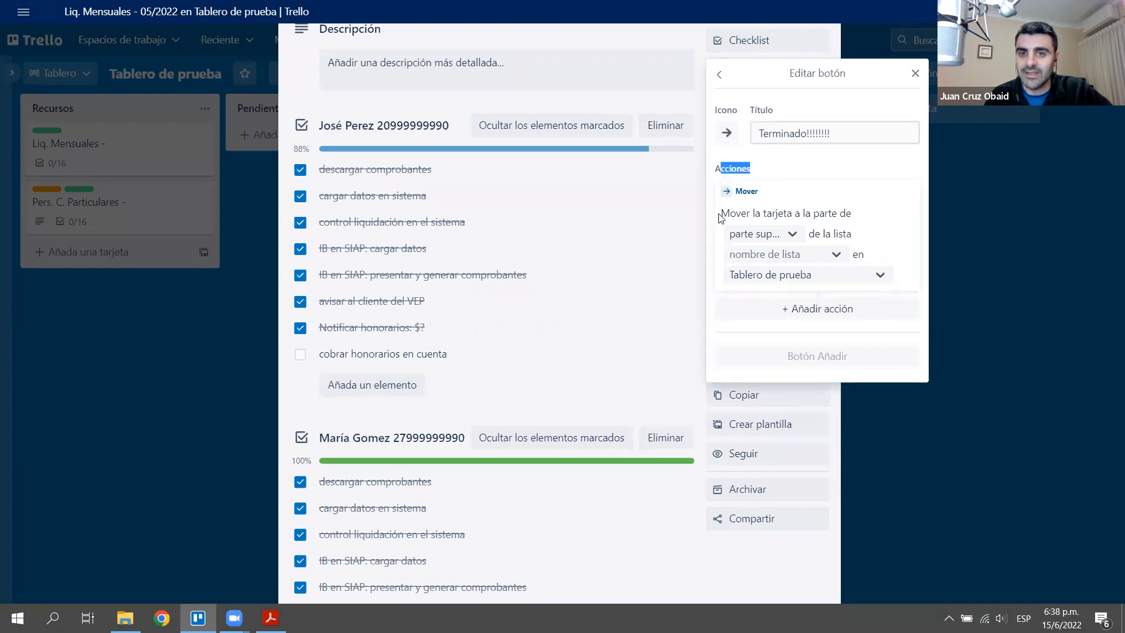
{"action": "left_click", "coordinate": [808, 258]}
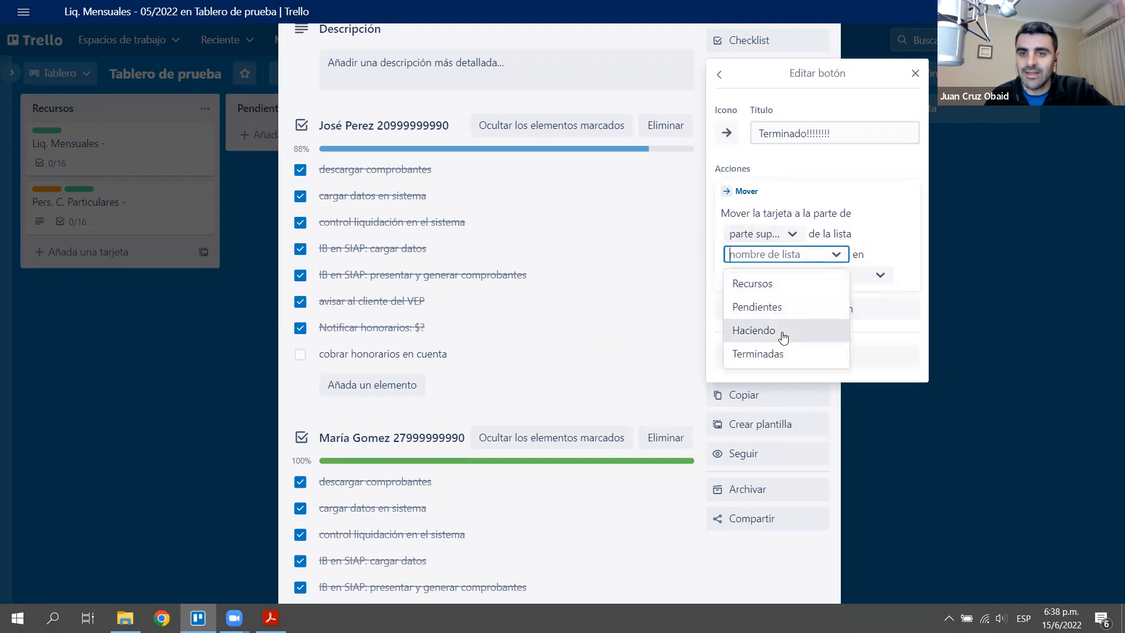
{"action": "left_click", "coordinate": [774, 353]}
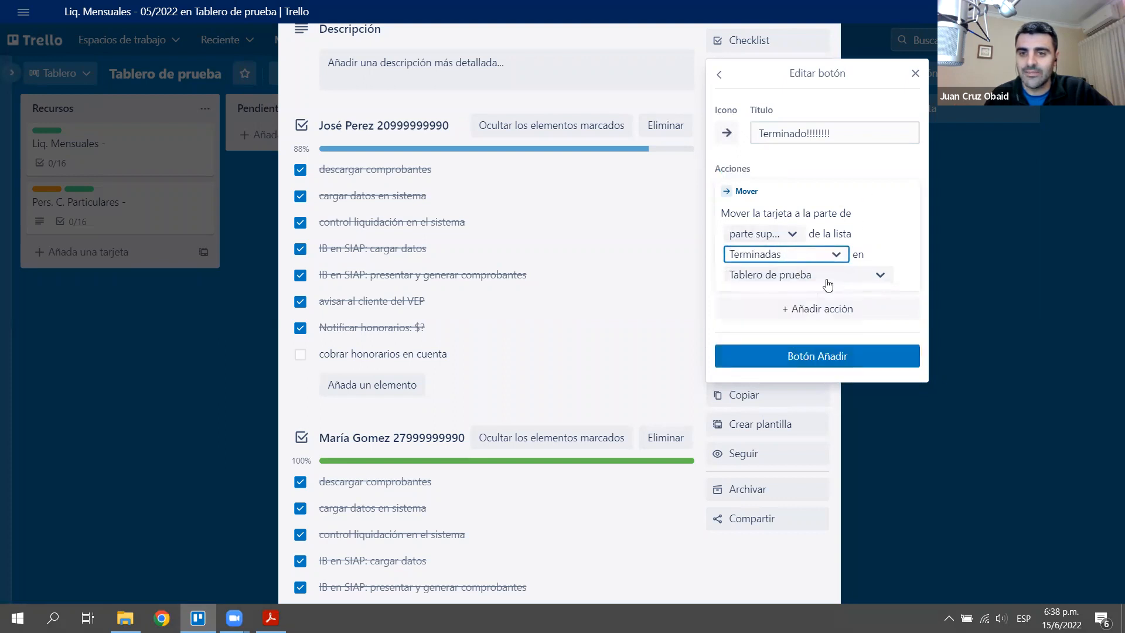
{"action": "left_click", "coordinate": [810, 368]}
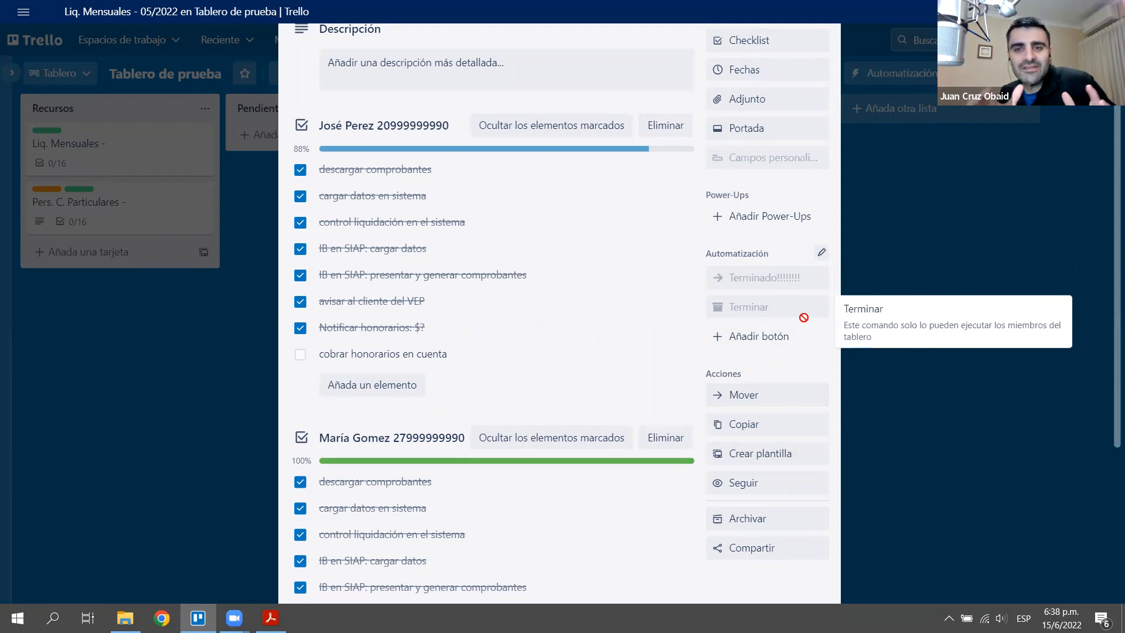
- Close the card and return to Tablero de prueba through the workspace sidebar's boards list
{"action": "left_click", "coordinate": [875, 242]}
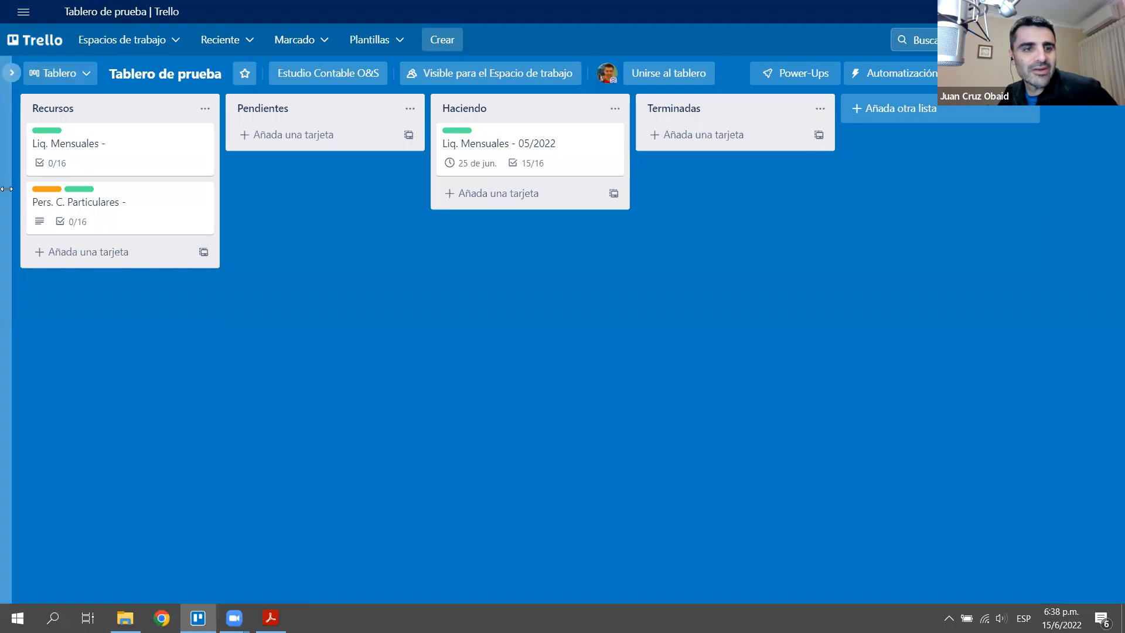
{"action": "left_click", "coordinate": [12, 73]}
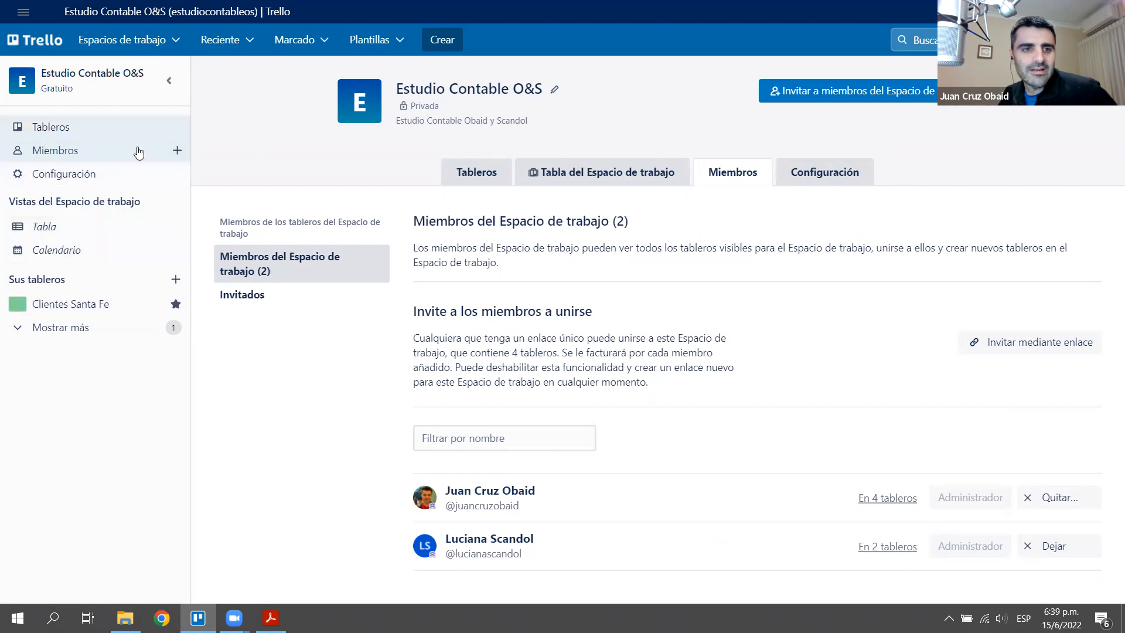
{"action": "left_click", "coordinate": [47, 130]}
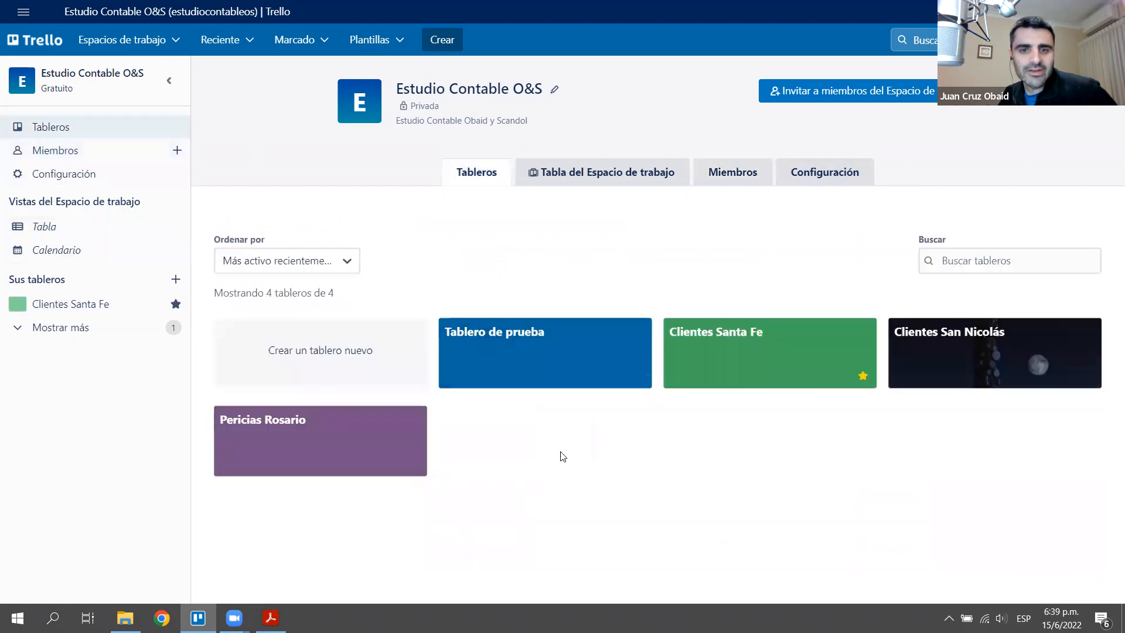
{"action": "left_click", "coordinate": [622, 365]}
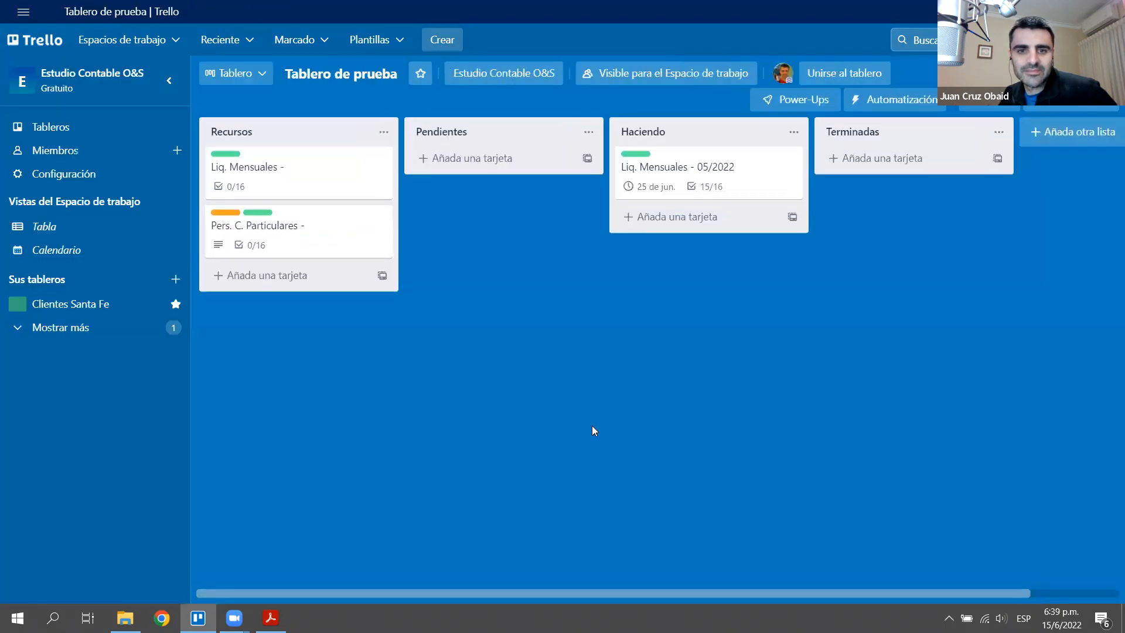
- Reopen Liq. Mensuales - 05/2022, review its editable custom buttons, then close the card
{"action": "left_click", "coordinate": [713, 170]}
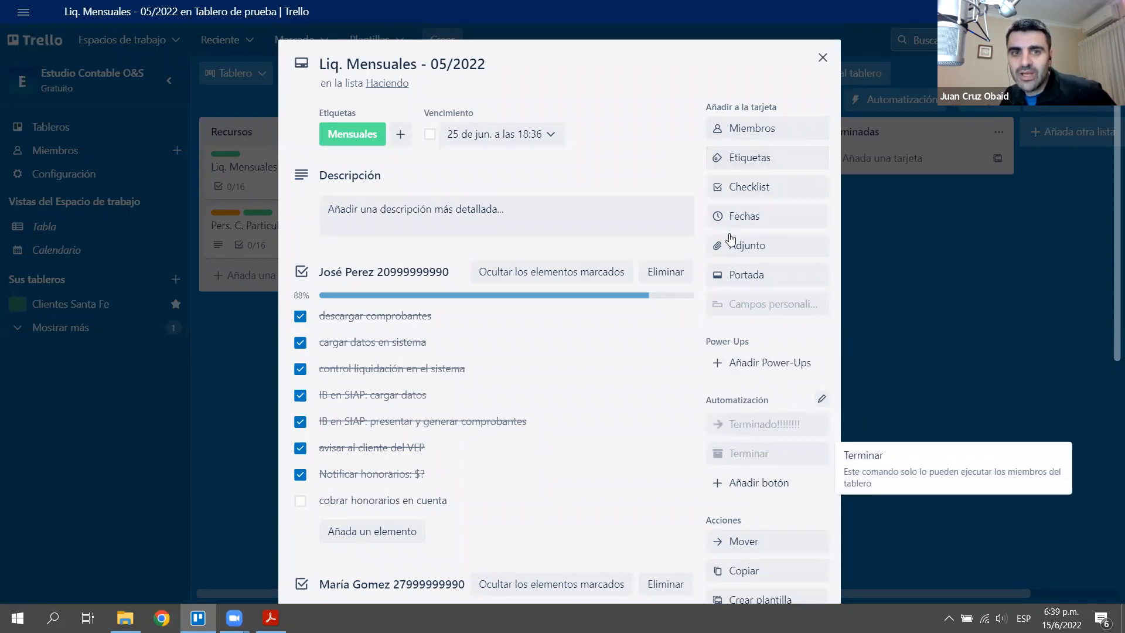
{"action": "left_click", "coordinate": [822, 401]}
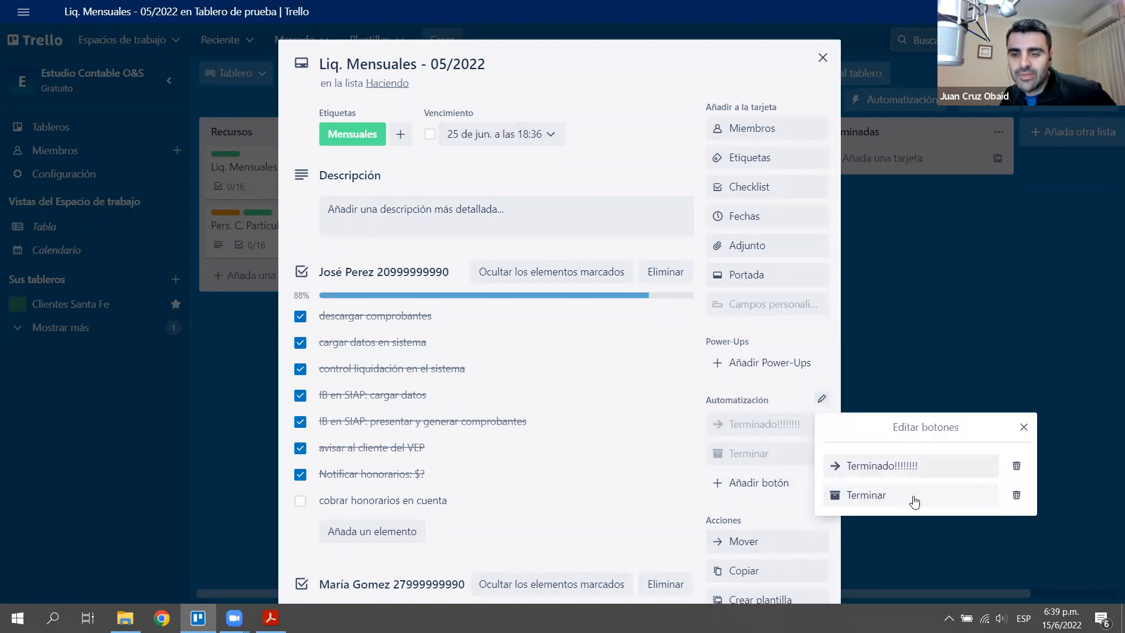
{"action": "left_click", "coordinate": [826, 397]}
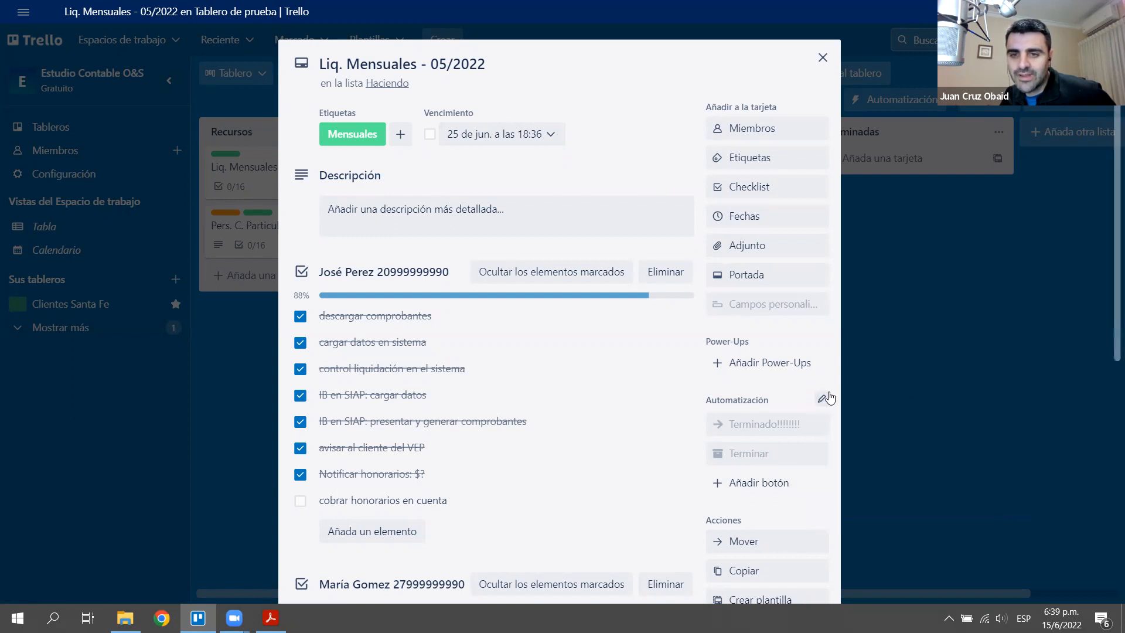
{"action": "left_click", "coordinate": [823, 58]}
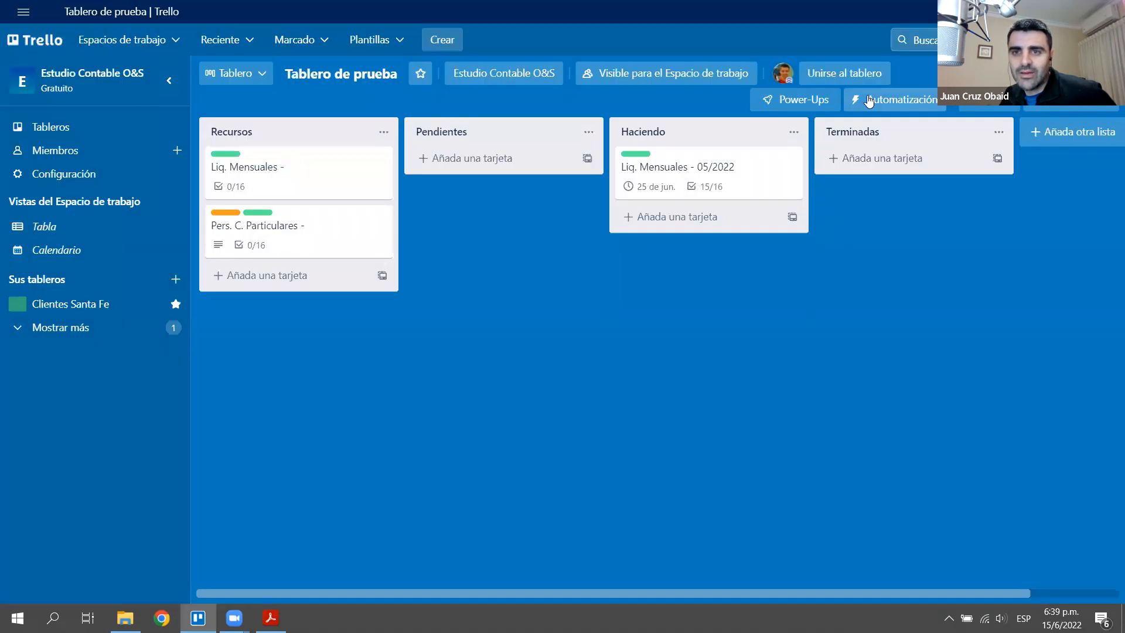
{"action": "left_click", "coordinate": [869, 101]}
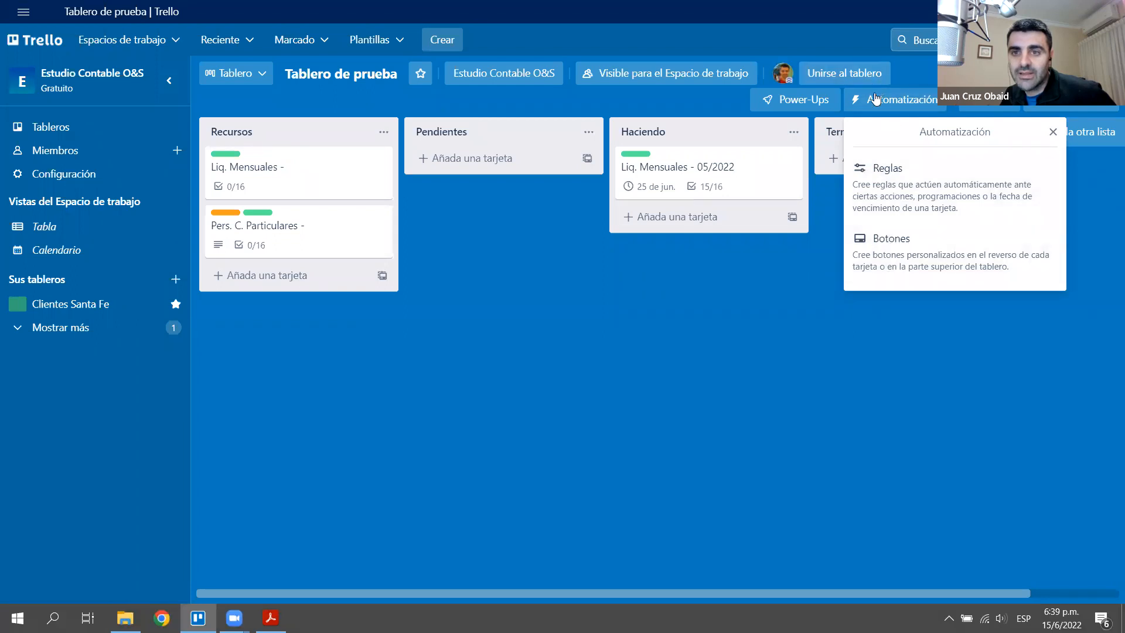
{"action": "left_click", "coordinate": [905, 249]}
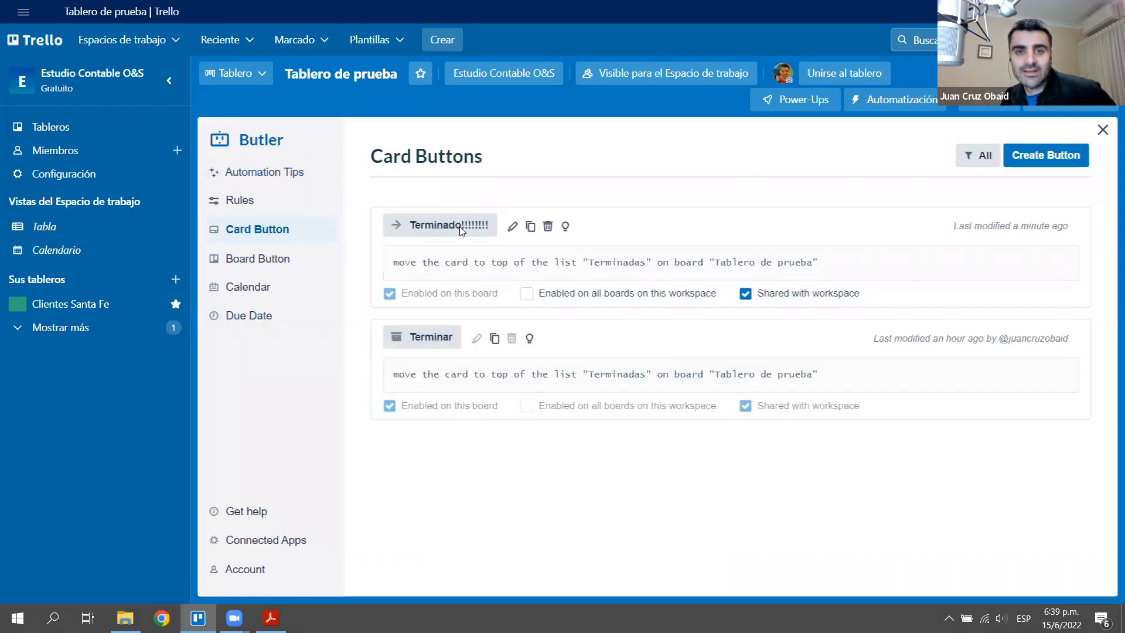
{"action": "left_click", "coordinate": [512, 229]}
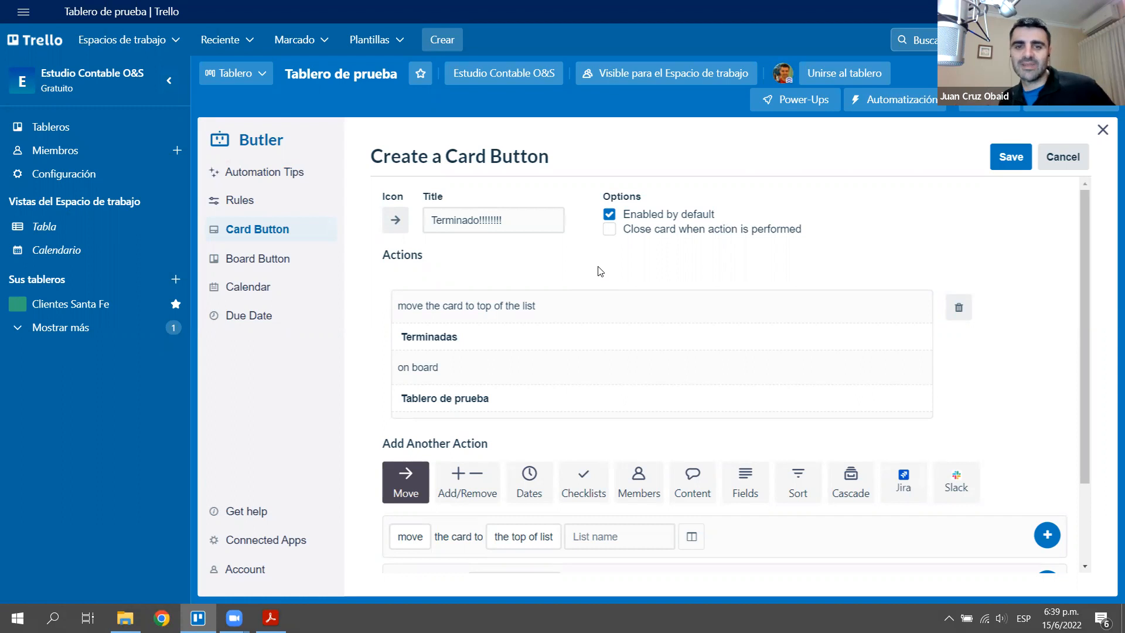
{"action": "scroll", "coordinate": [600, 270], "scroll_direction": "down", "scroll_amount": 2}
{"action": "scroll", "coordinate": [630, 244], "scroll_direction": "up", "scroll_amount": 2}
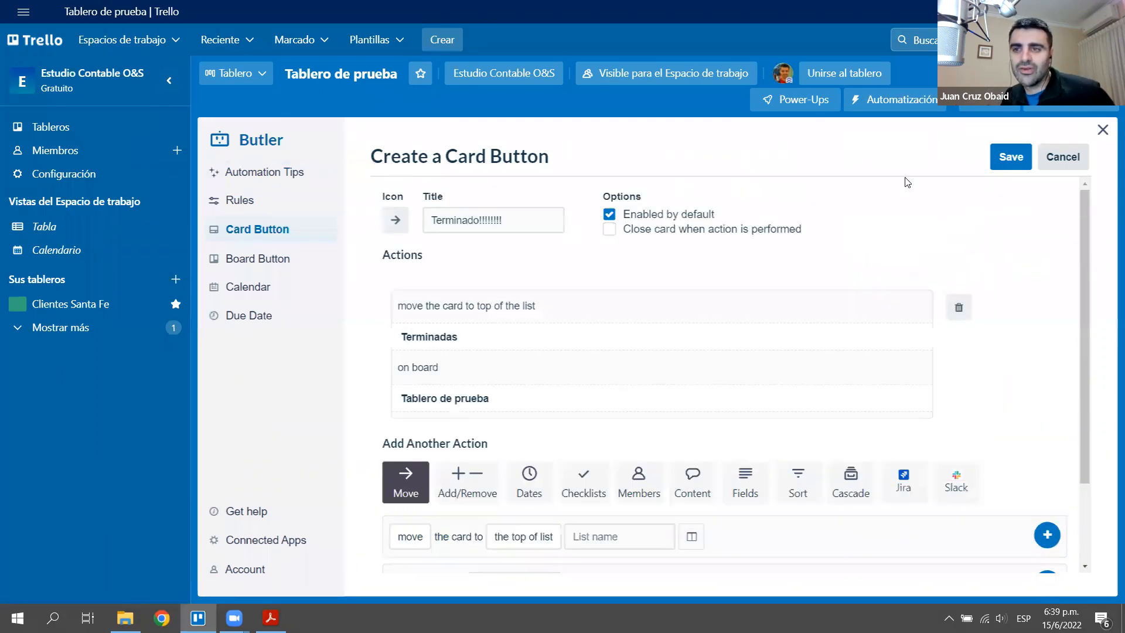
{"action": "left_click", "coordinate": [1107, 143]}
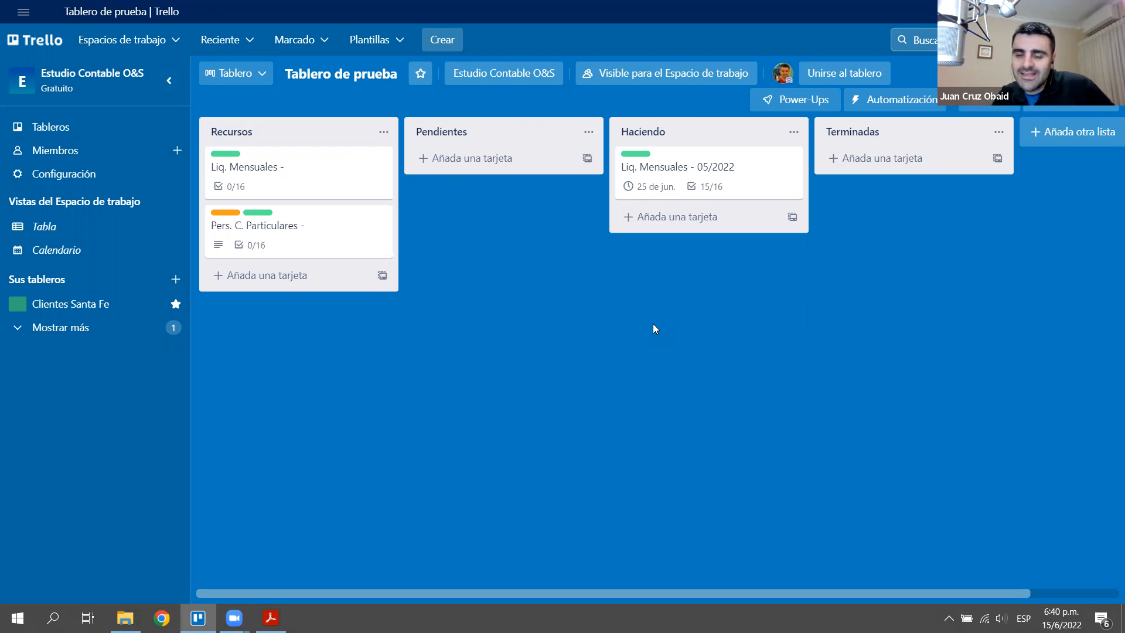
- Drag Liq. Mensuales - 05/2022 from Haciendo into Terminadas, then advance the presentation to the Power-ups slide
{"action": "left_click_drag", "start_coordinate": [670, 182], "coordinate": [826, 179]}
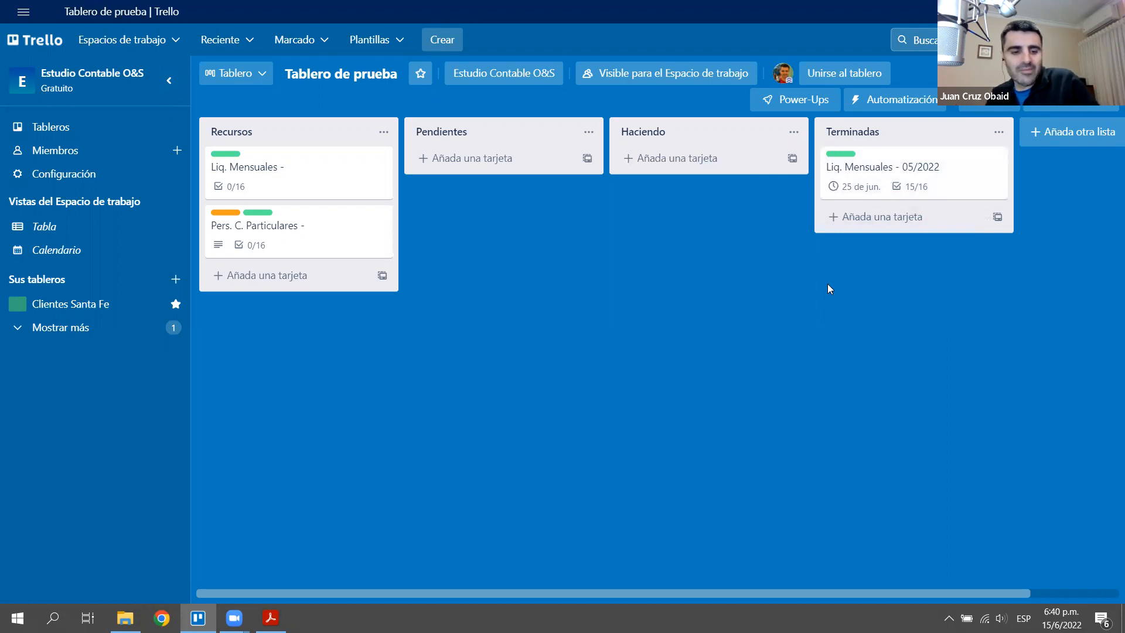
{"action": "key", "text": "alt+Tab"}
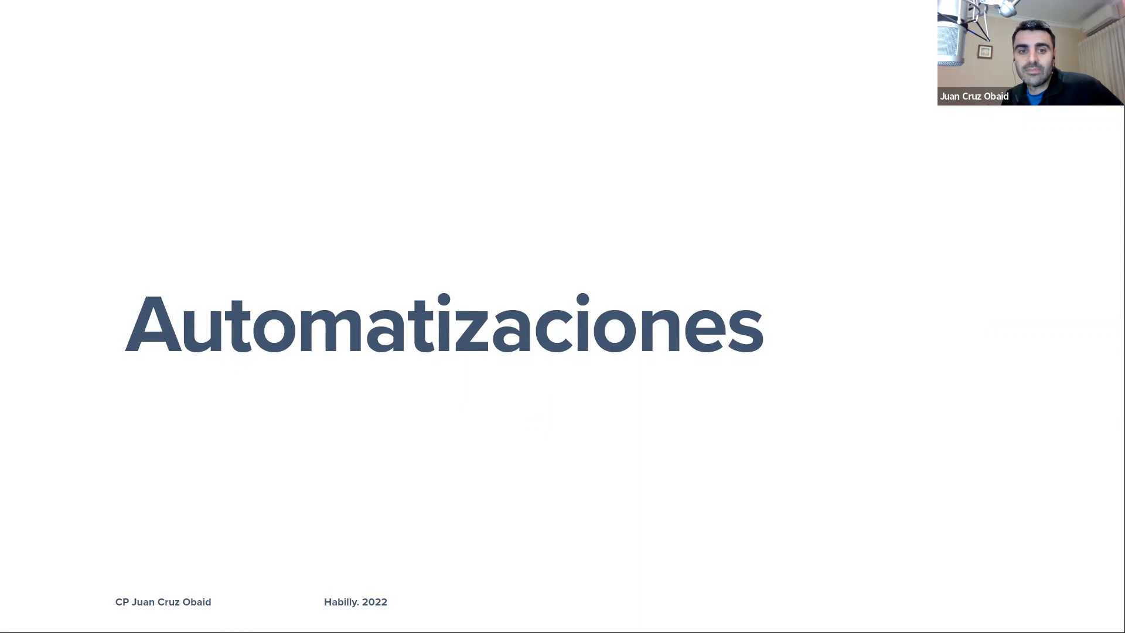
{"action": "key", "text": "Right"}
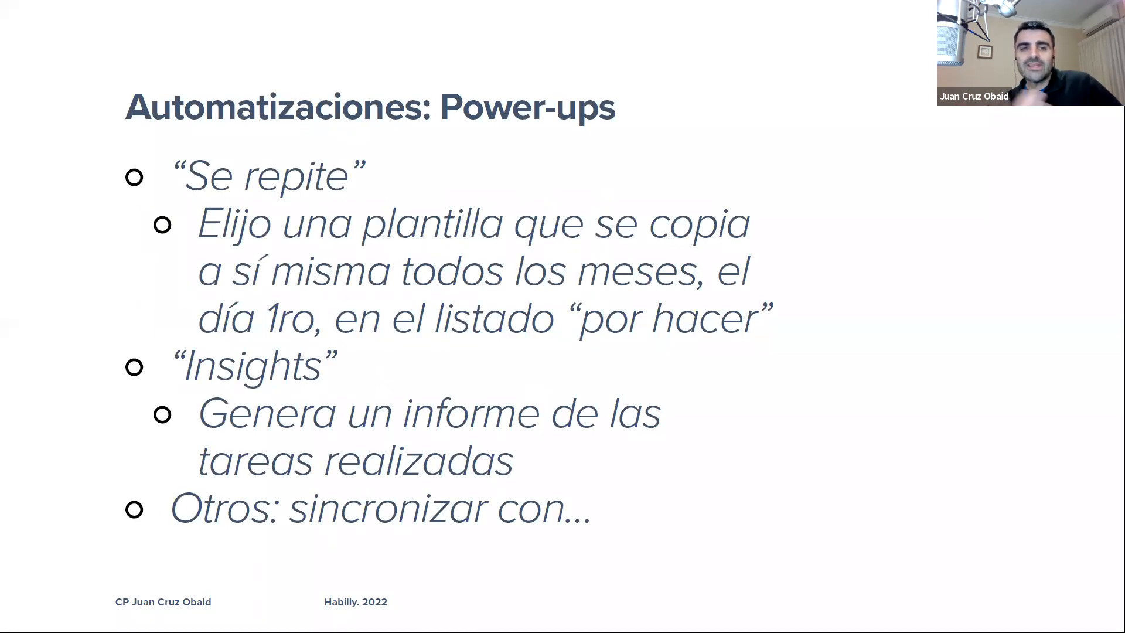